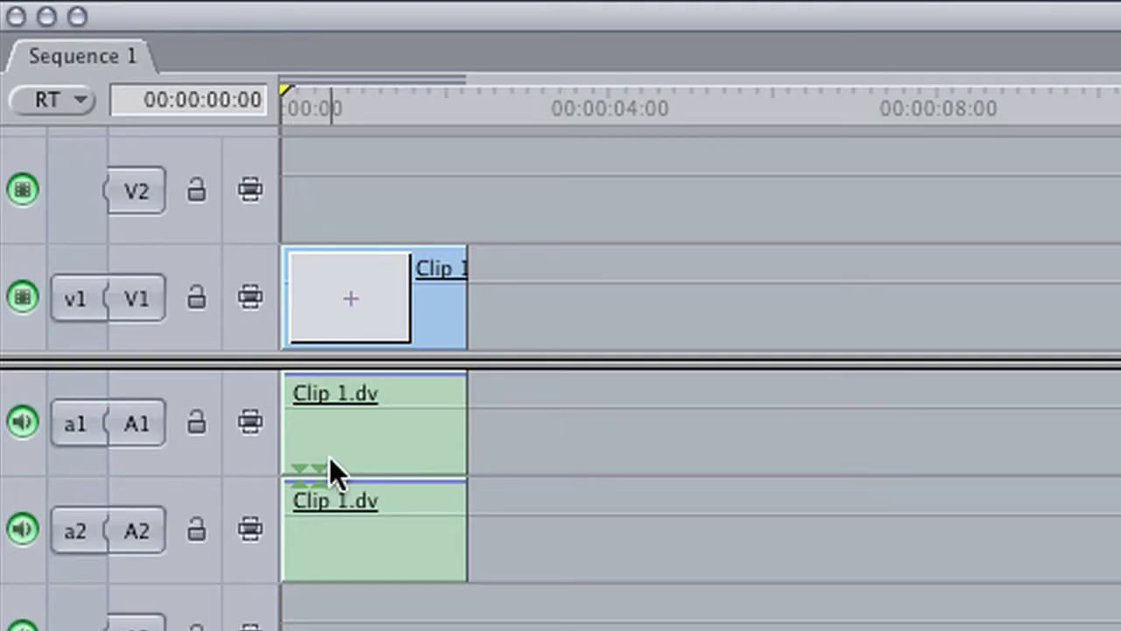
Step: Preview Sequence 1, then unlink Clip 1's video from its audio with Cmd+L
key("space")
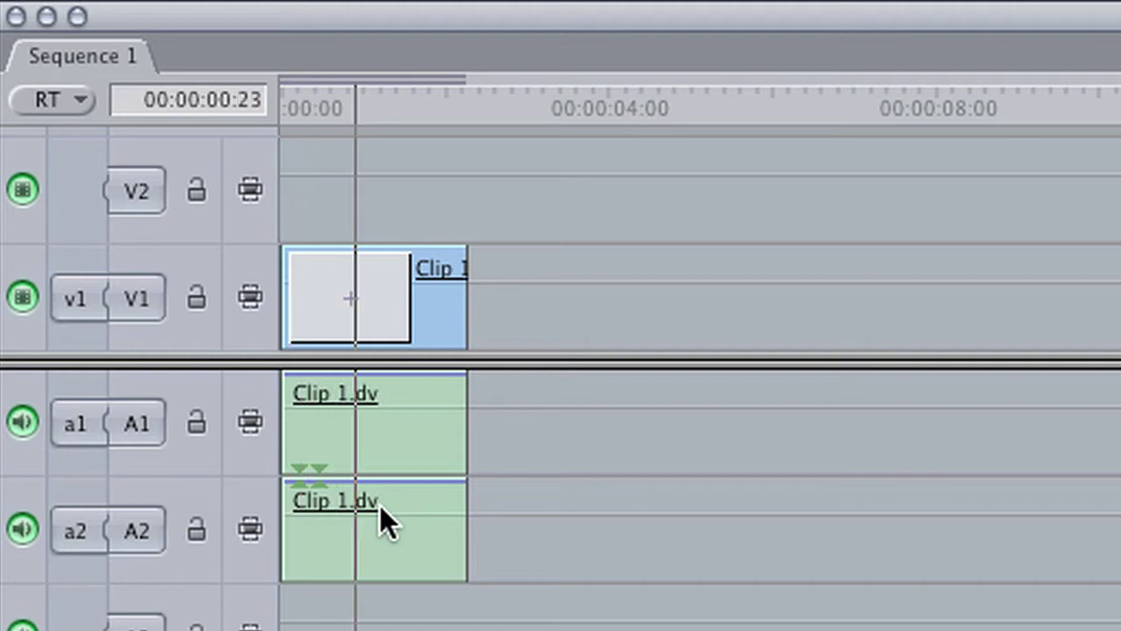
key("space")
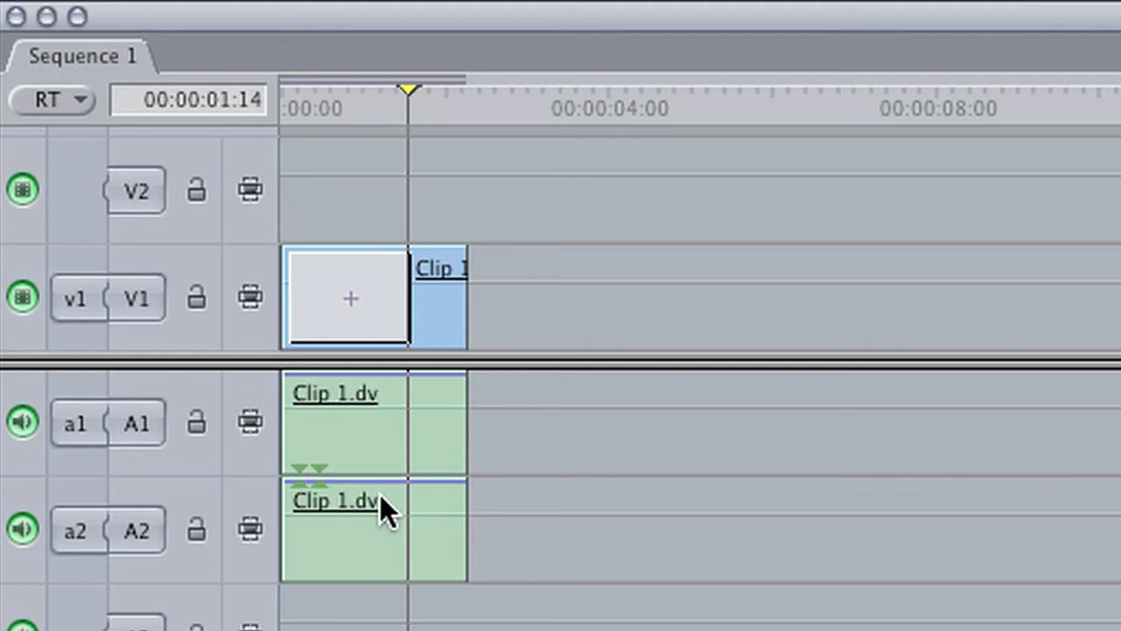
left_click(363, 454)
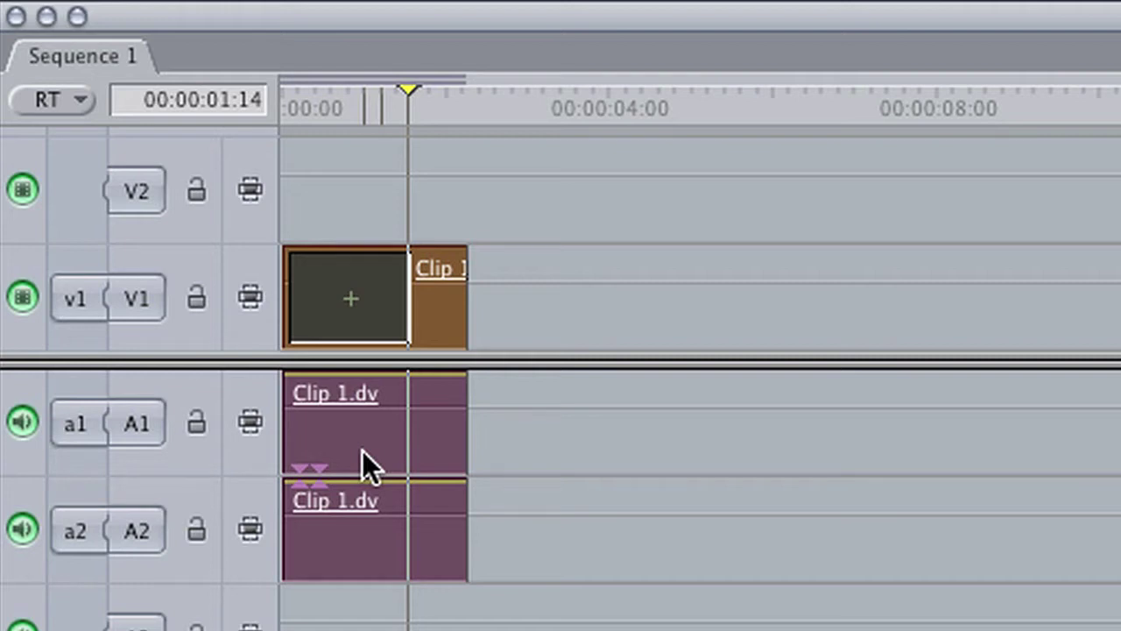
key("super+l")
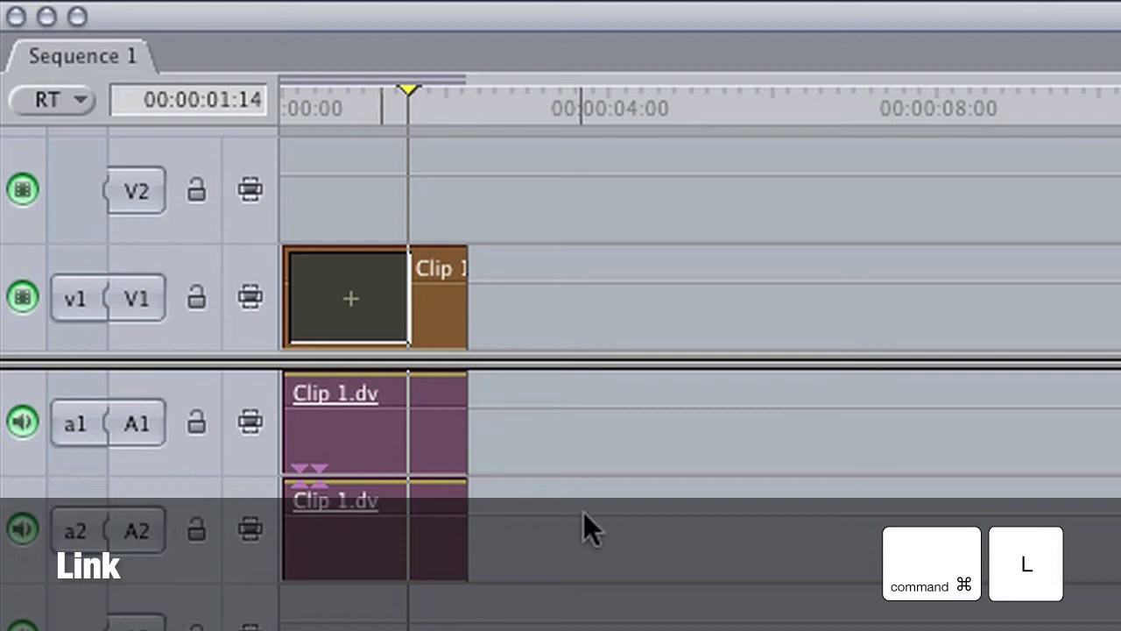
Step: Delete Clip 1's A1 and A2 audio clips from the timeline and play to the clip's end
left_click(561, 415)
left_click(413, 435)
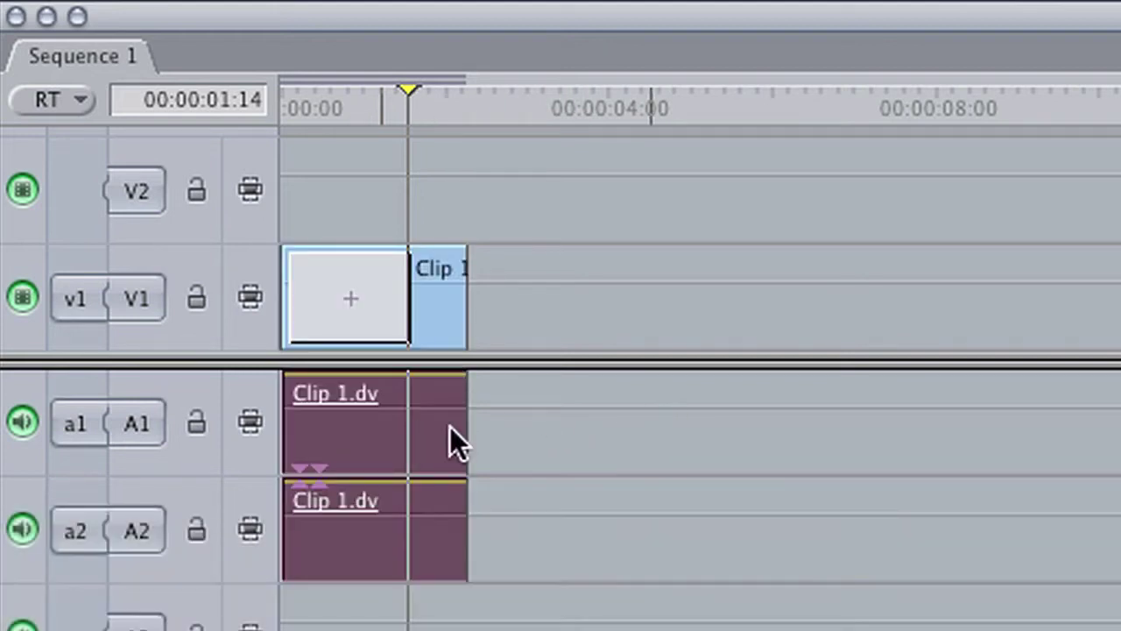
left_click(508, 424)
left_click(447, 424)
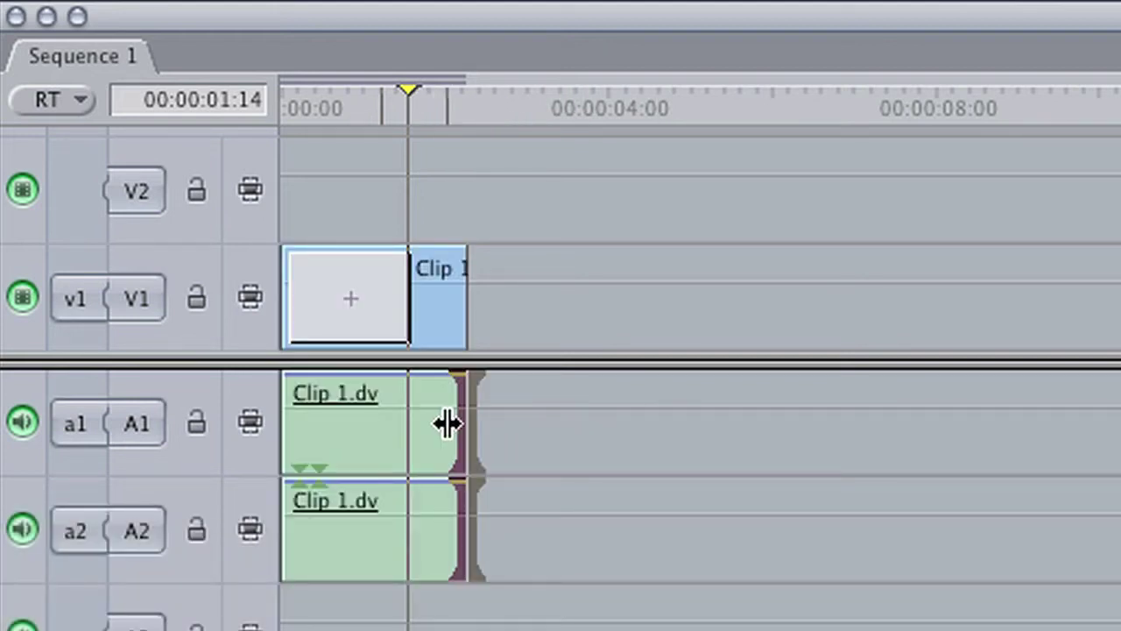
left_click(430, 419)
left_click(451, 262)
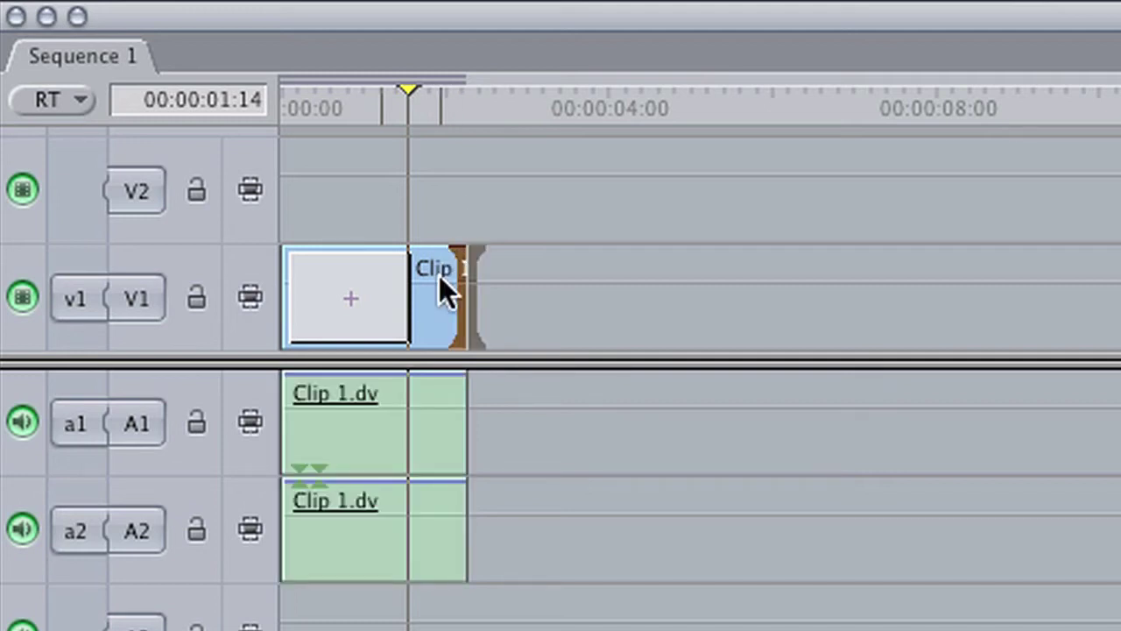
left_click(439, 276)
left_click(444, 442)
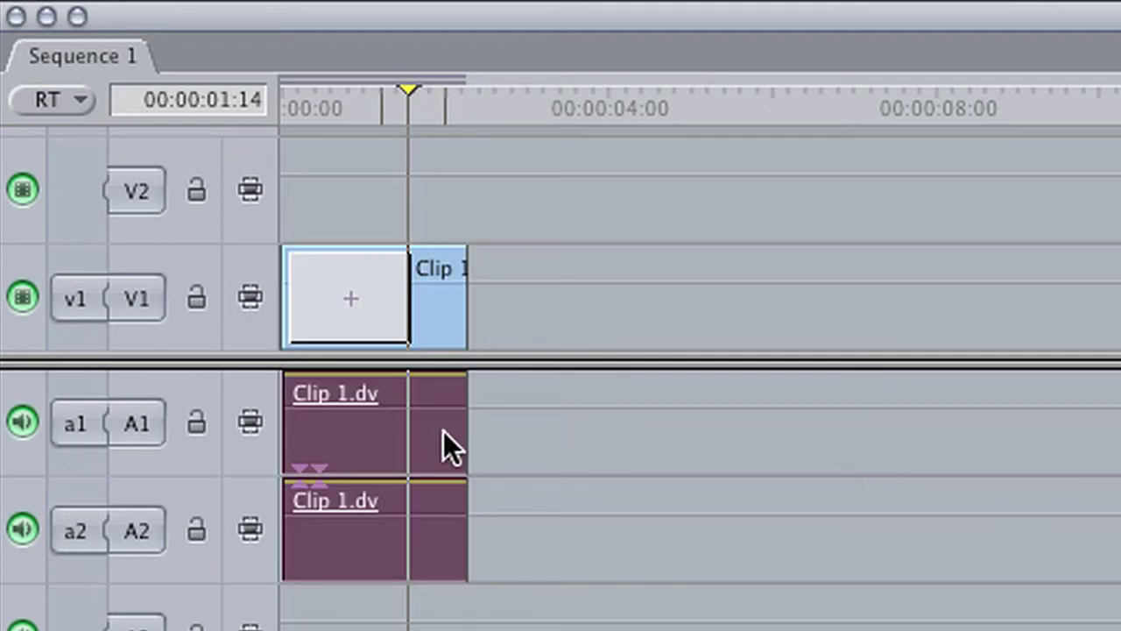
key("Delete")
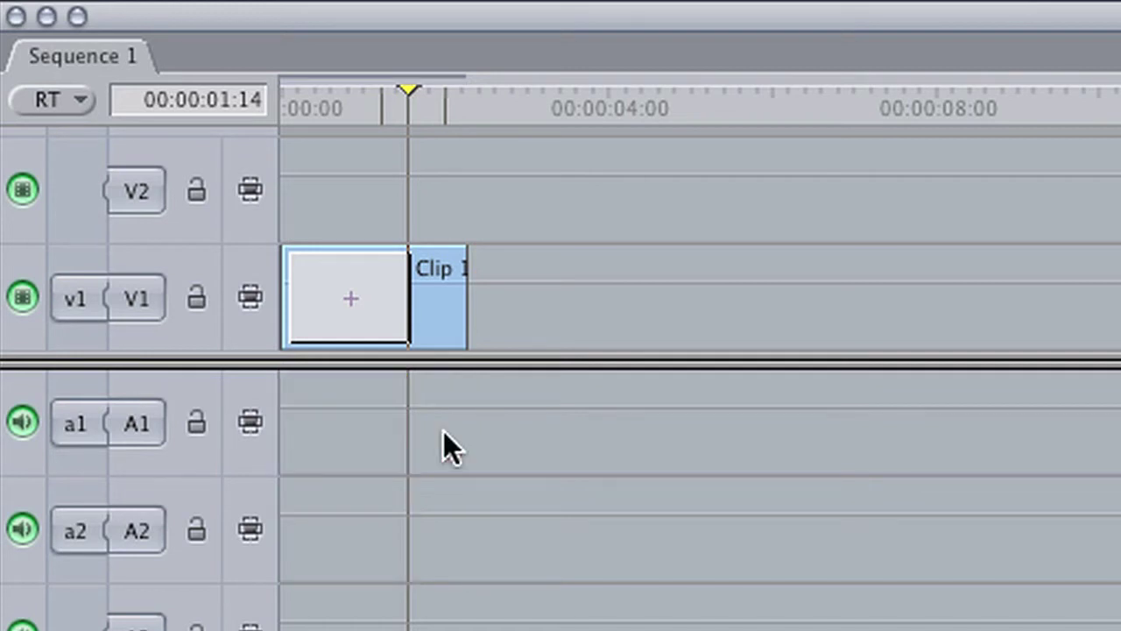
key("space")
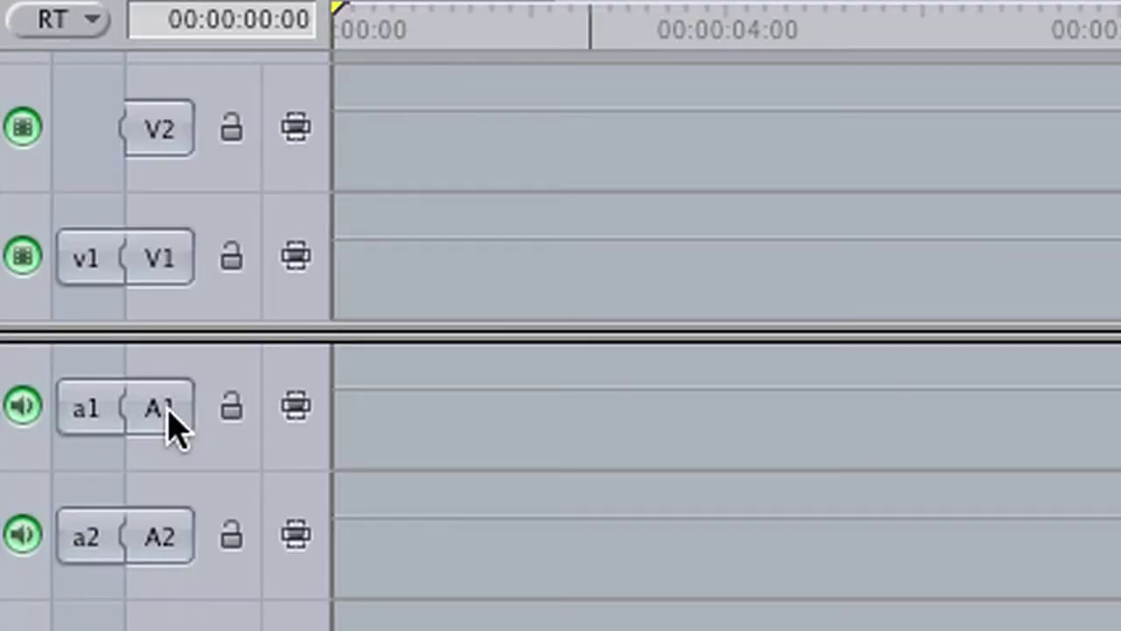
Step: Disconnect the a1 and a2 source tracks and drop Clip 1 as video only onto V1
left_click(169, 419)
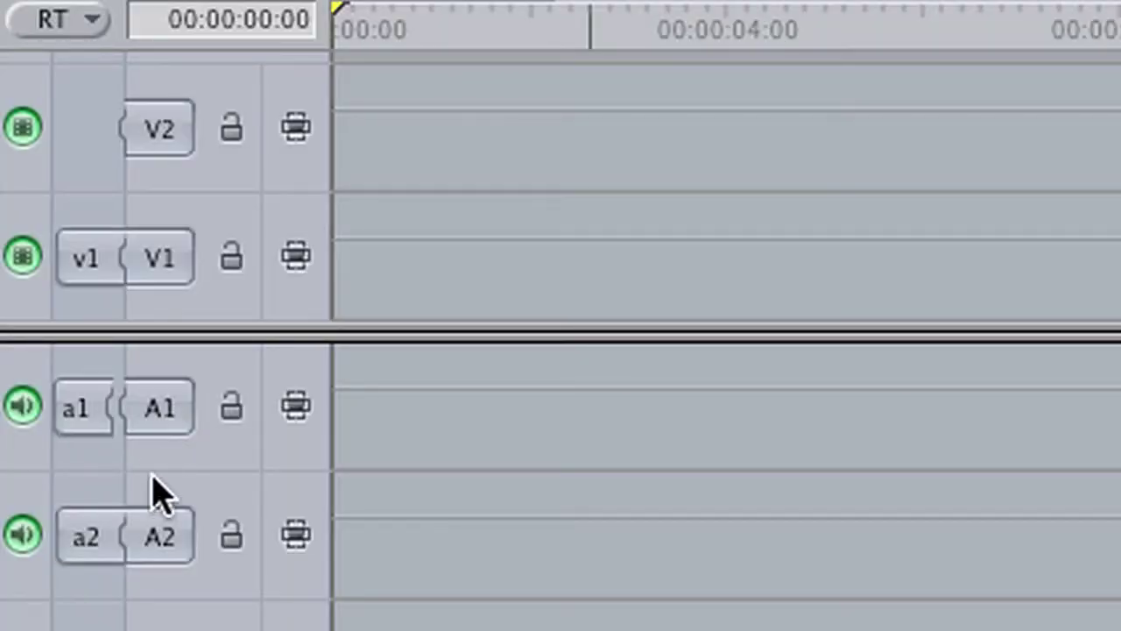
left_click(162, 537)
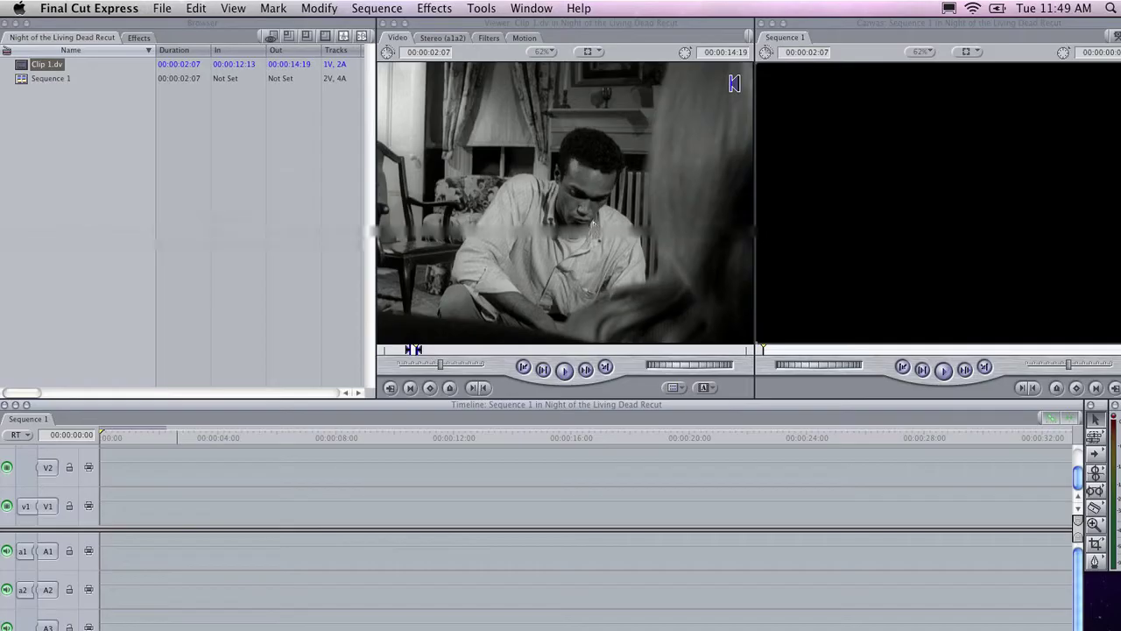
left_click_drag(525, 254, 101, 508)
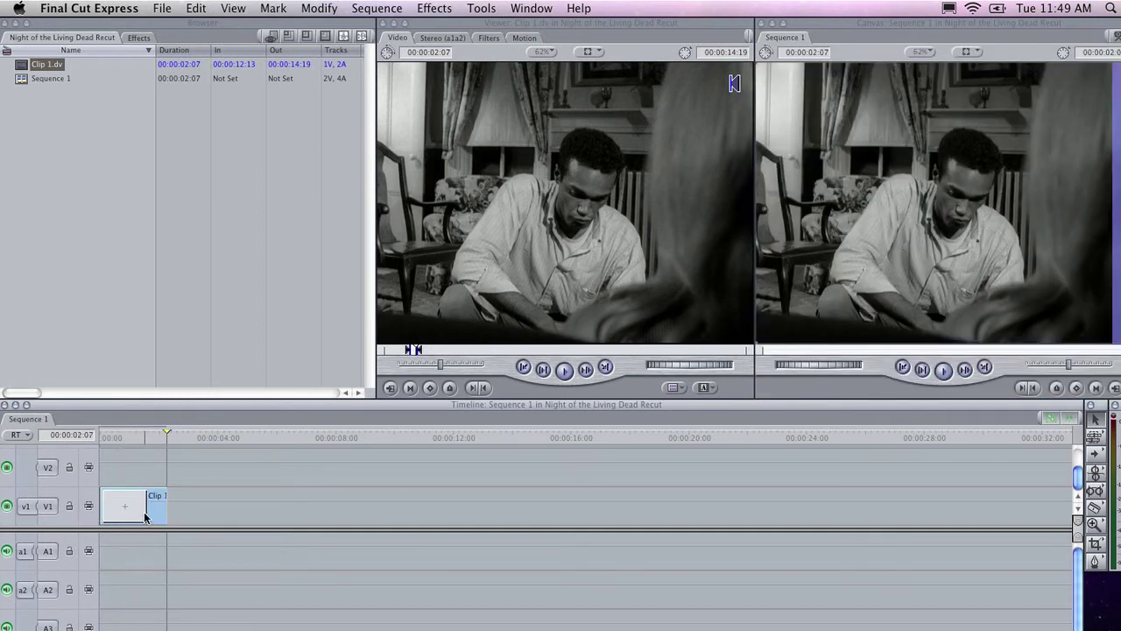
key("super+z")
left_click_drag(571, 253, 94, 508)
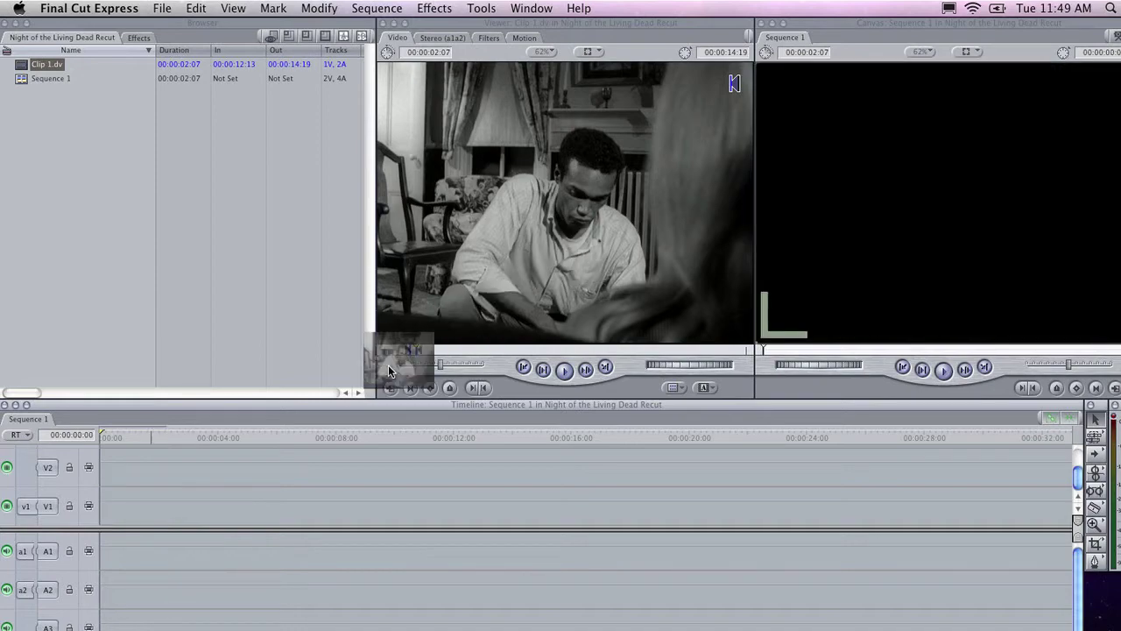
left_click_drag(313, 368, 401, 519)
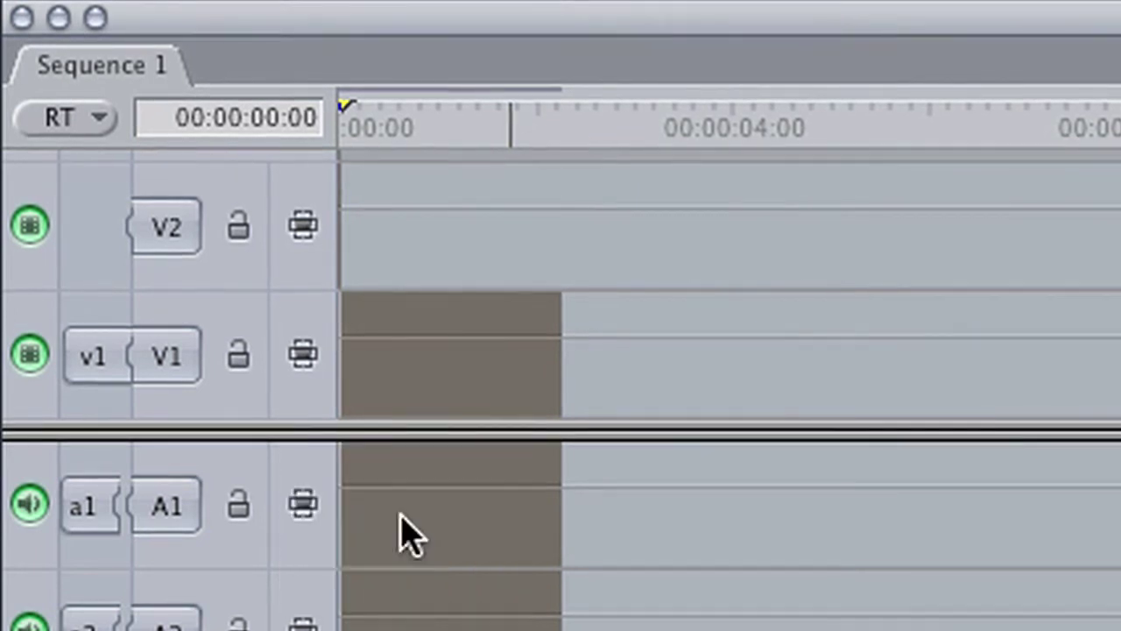
left_click(487, 134)
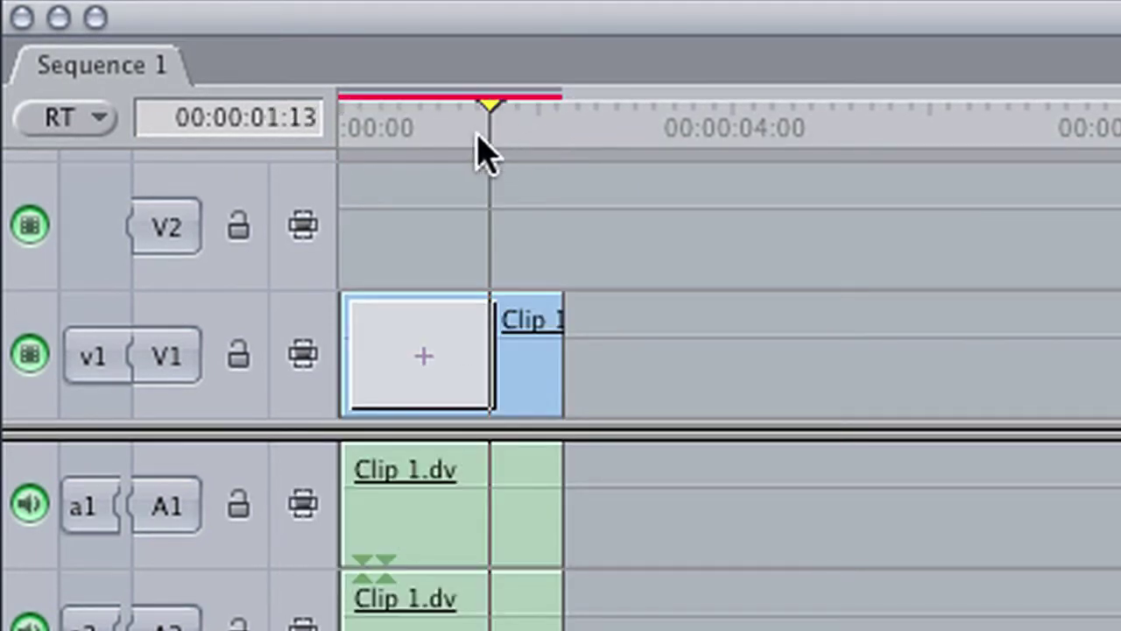
left_click(467, 134)
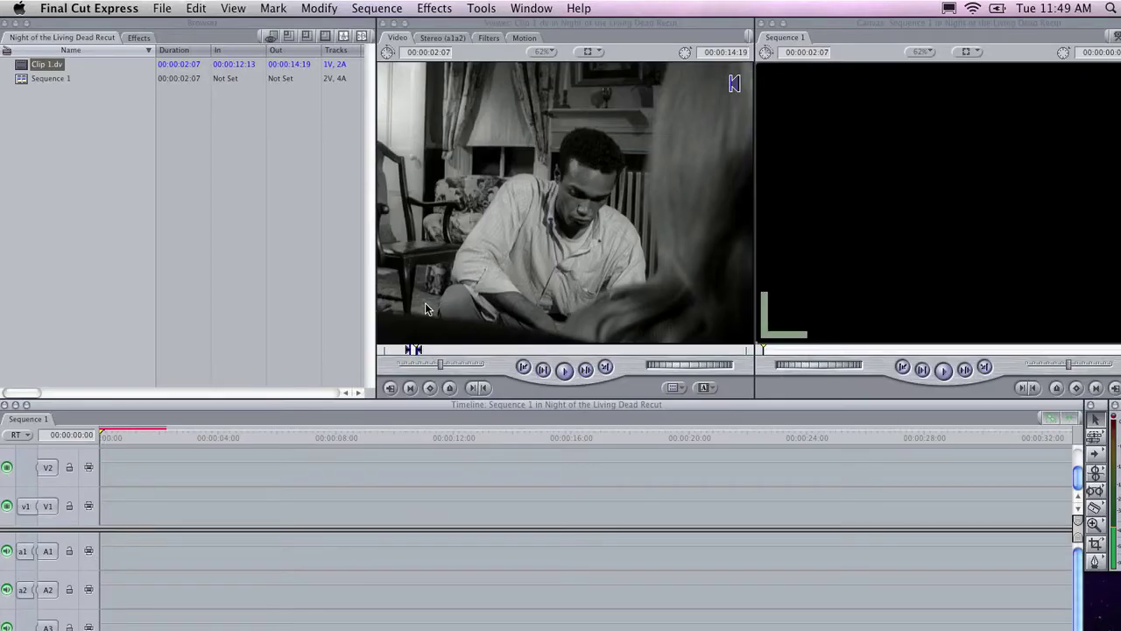
left_click_drag(578, 238, 102, 515)
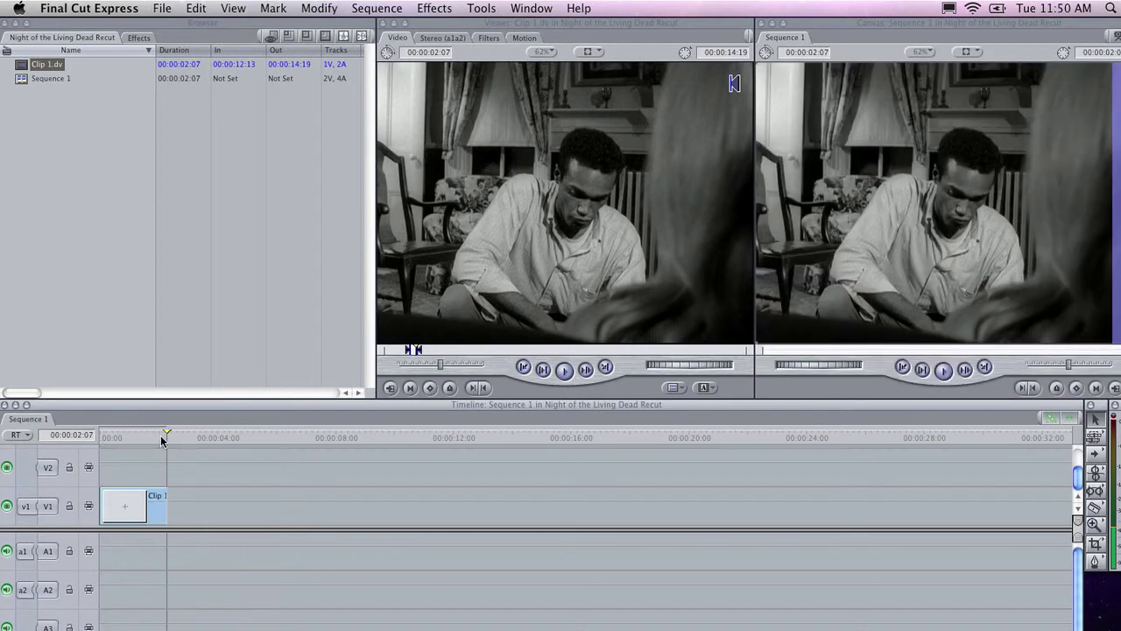
left_click_drag(164, 437, 128, 437)
key("Home")
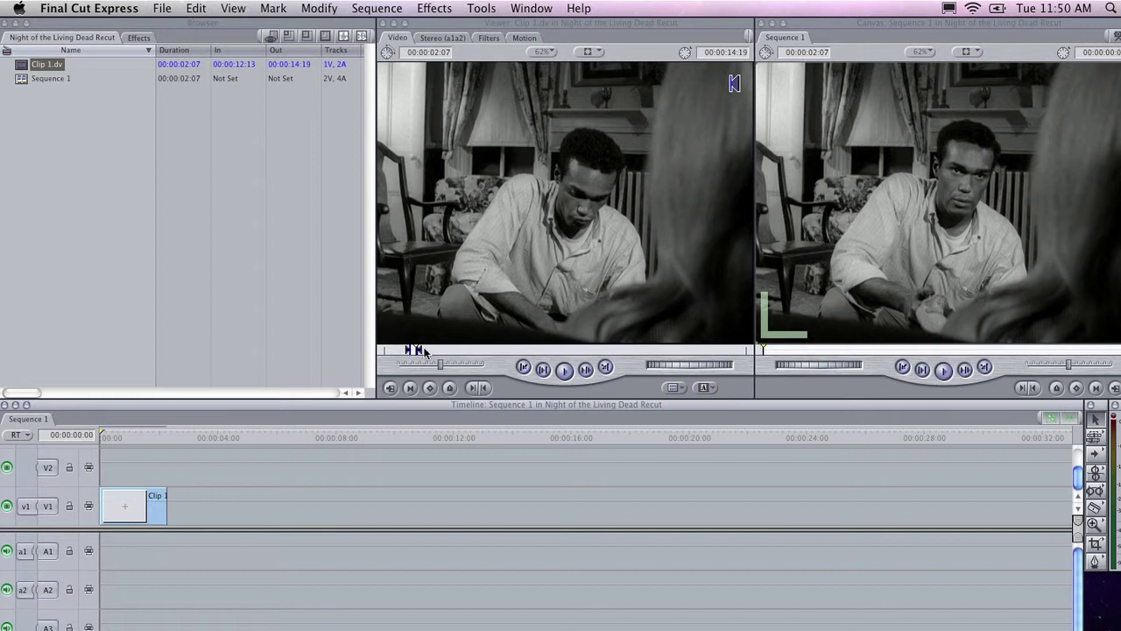
Step: Set Clip 1.dv's In point at 00:02:07:17 in the Viewer and find the out frame
left_click_drag(426, 351, 649, 337)
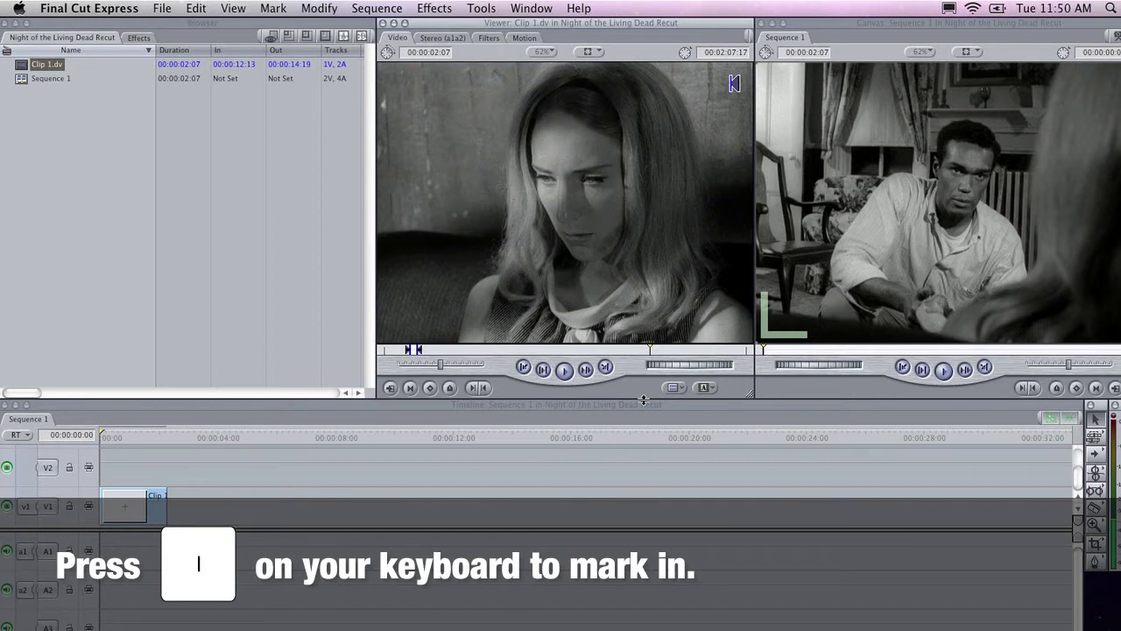
key("i")
key("space")
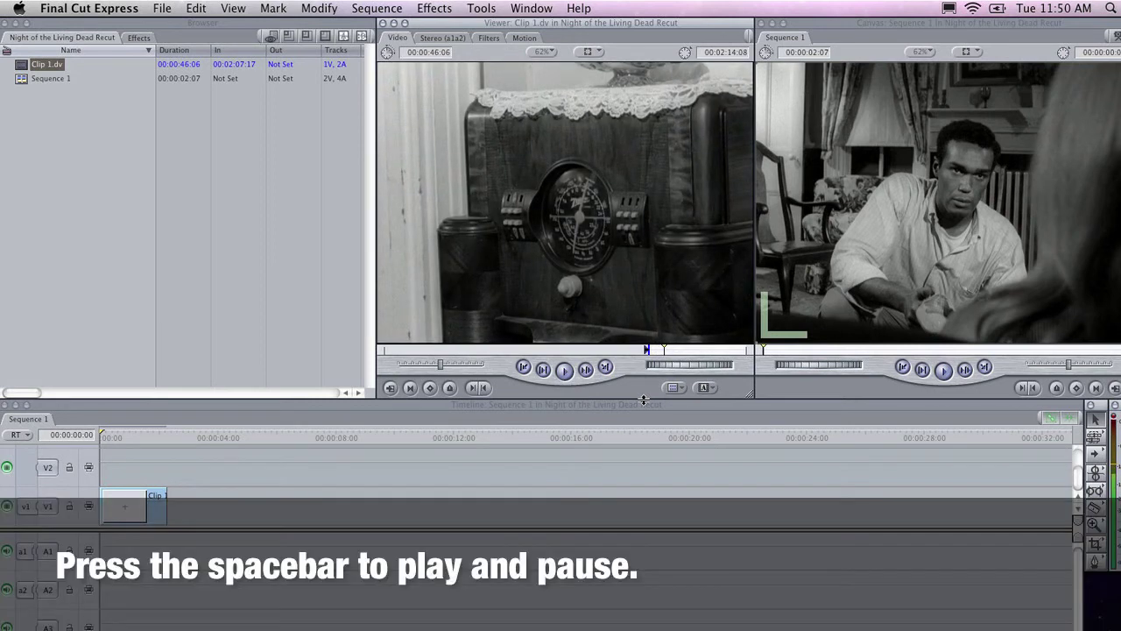
key("Left")
key("Left")
key("Left")
key("Left")
key("Left")
key("Left")
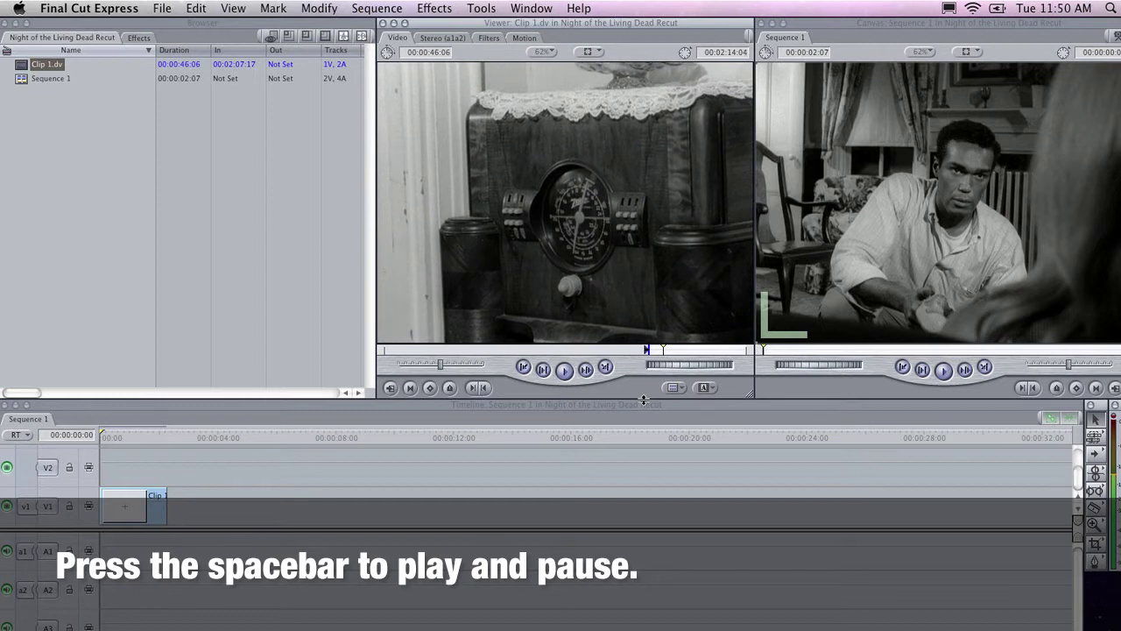
key("Left")
key("Left")
key("Left")
key("Left")
key("Left")
key("Left")
key("Left")
key("Left")
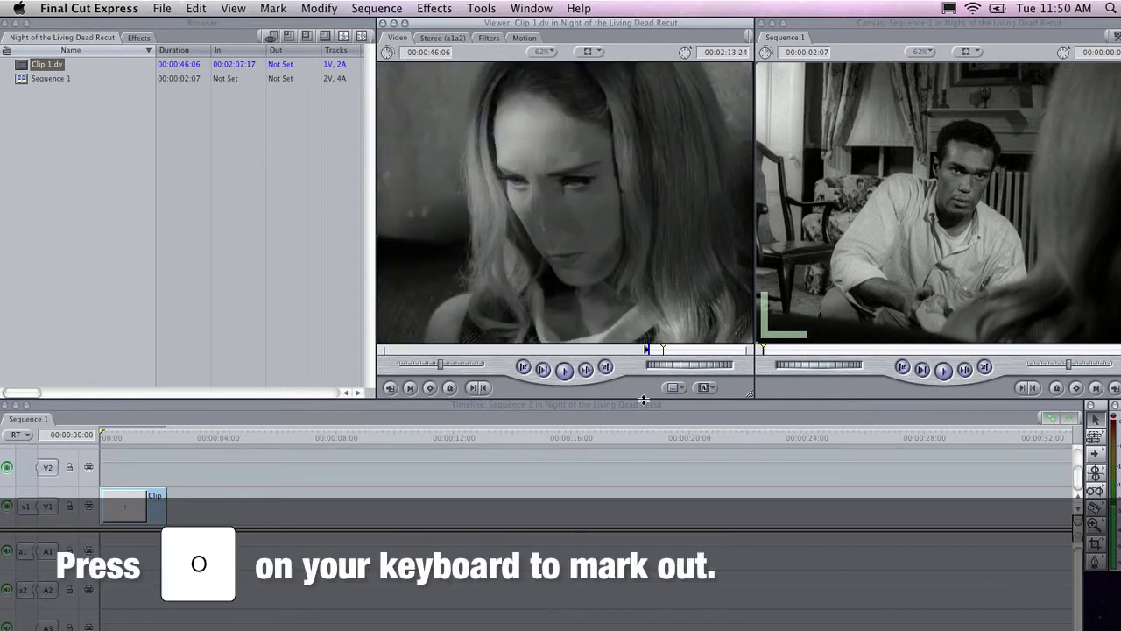
Step: Mark Out at 00:02:13:24 and place the section on V1 after the short first clip, undoing misplaced edits
key("o")
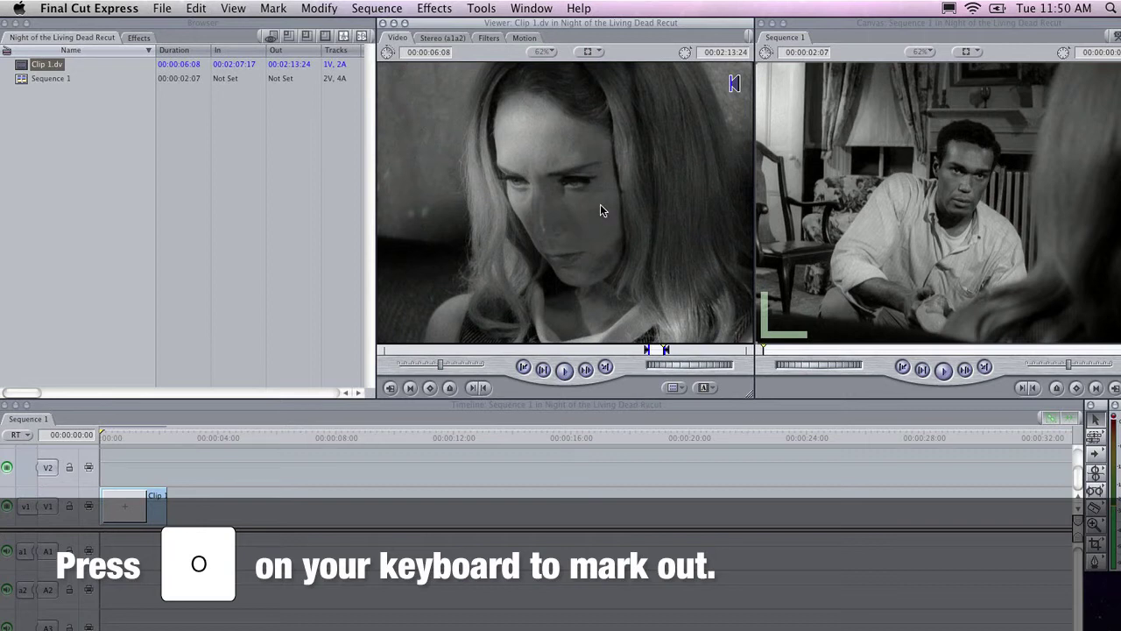
left_click_drag(600, 210, 173, 509)
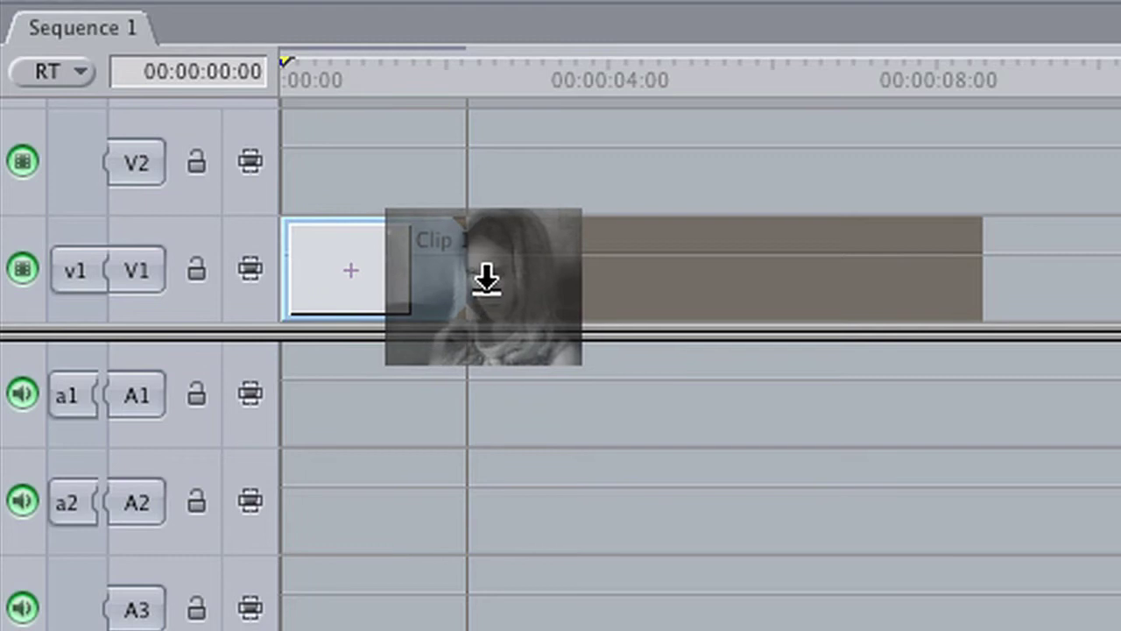
left_click_drag(486, 280, 488, 250)
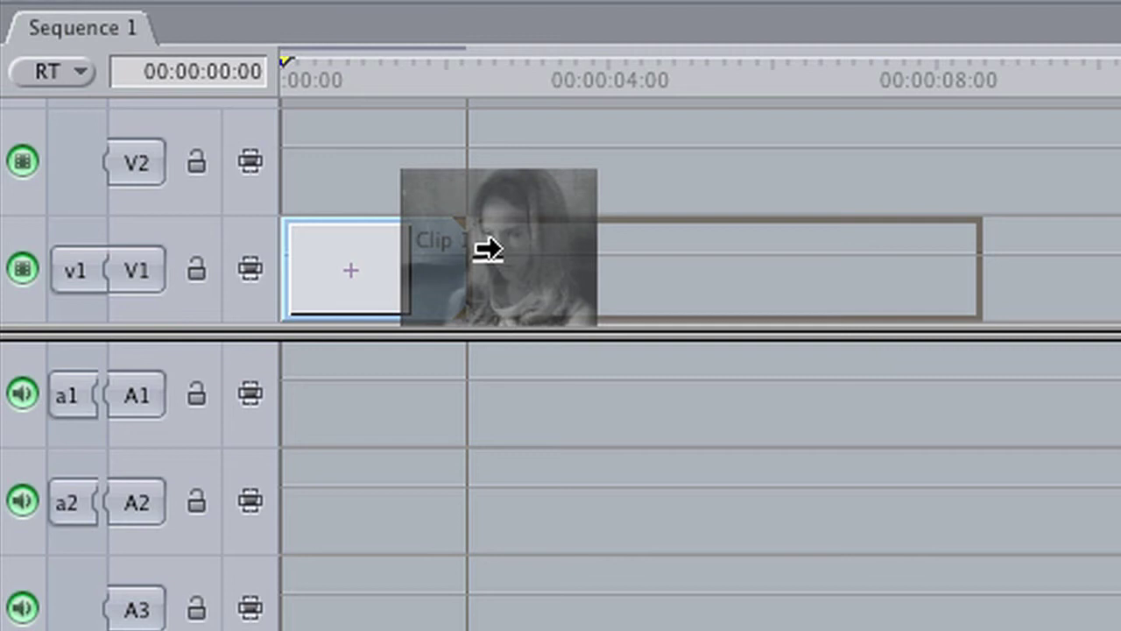
mouse_move(488, 250)
left_mouse_down()
mouse_move(503, 245)
mouse_move(501, 274)
mouse_move(323, 272)
mouse_move(313, 251)
mouse_move(323, 243)
left_mouse_up()
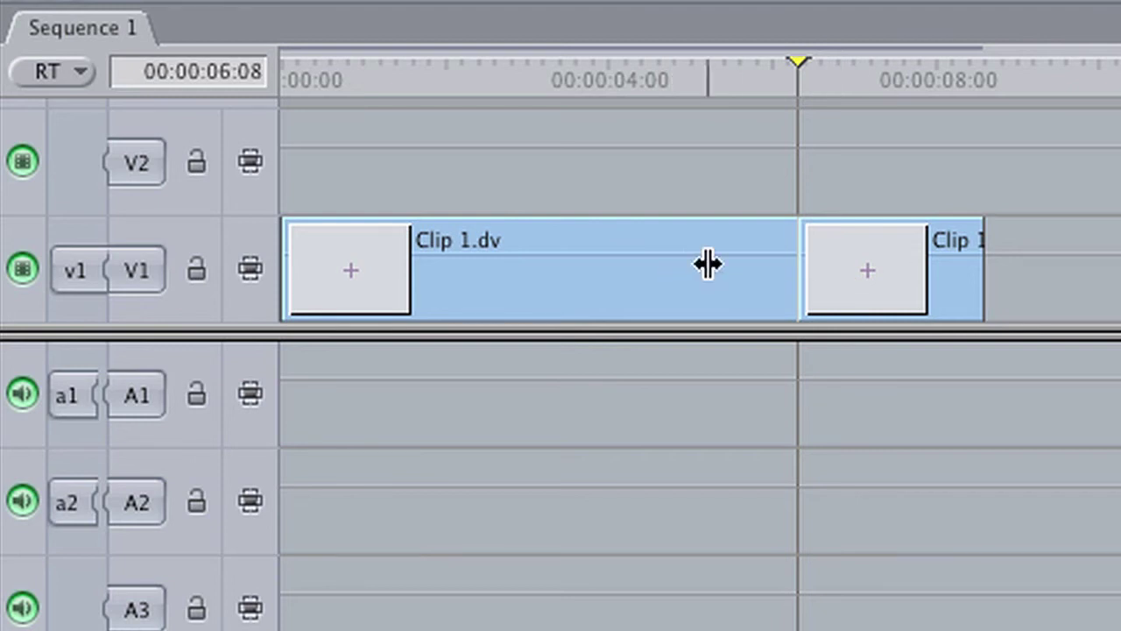
key("super+z")
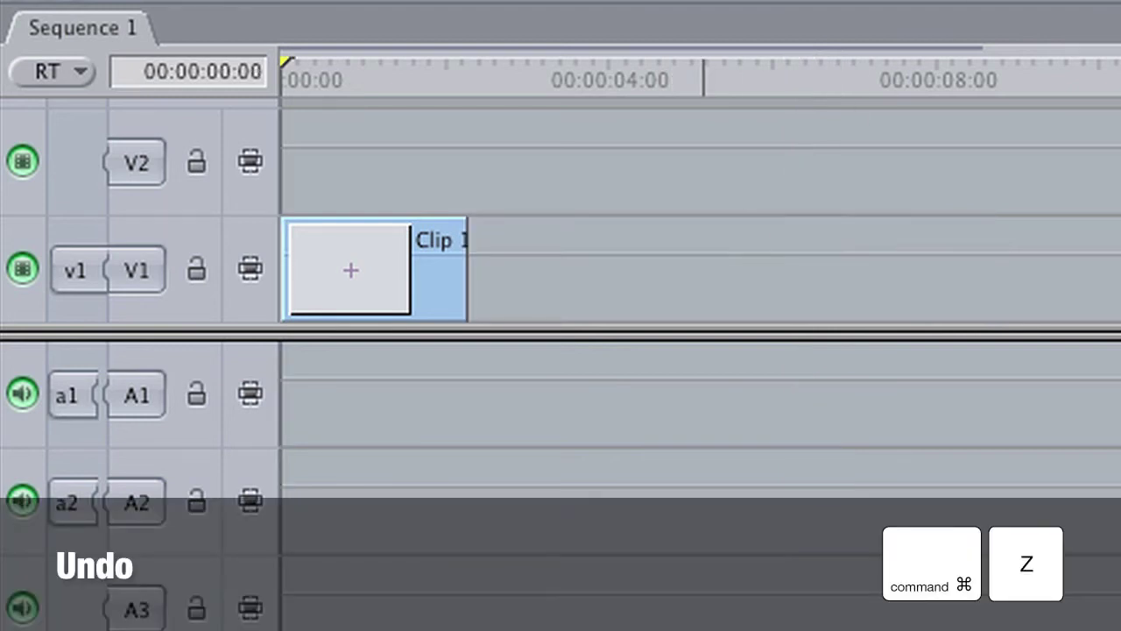
left_click_drag(525, 4, 323, 289)
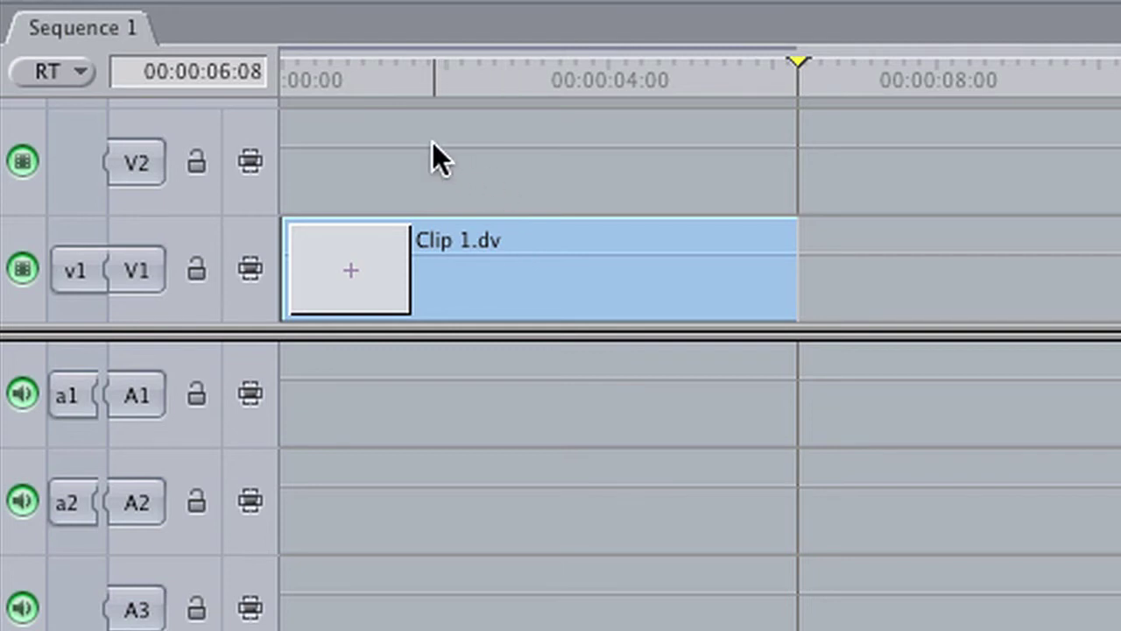
key("super+z")
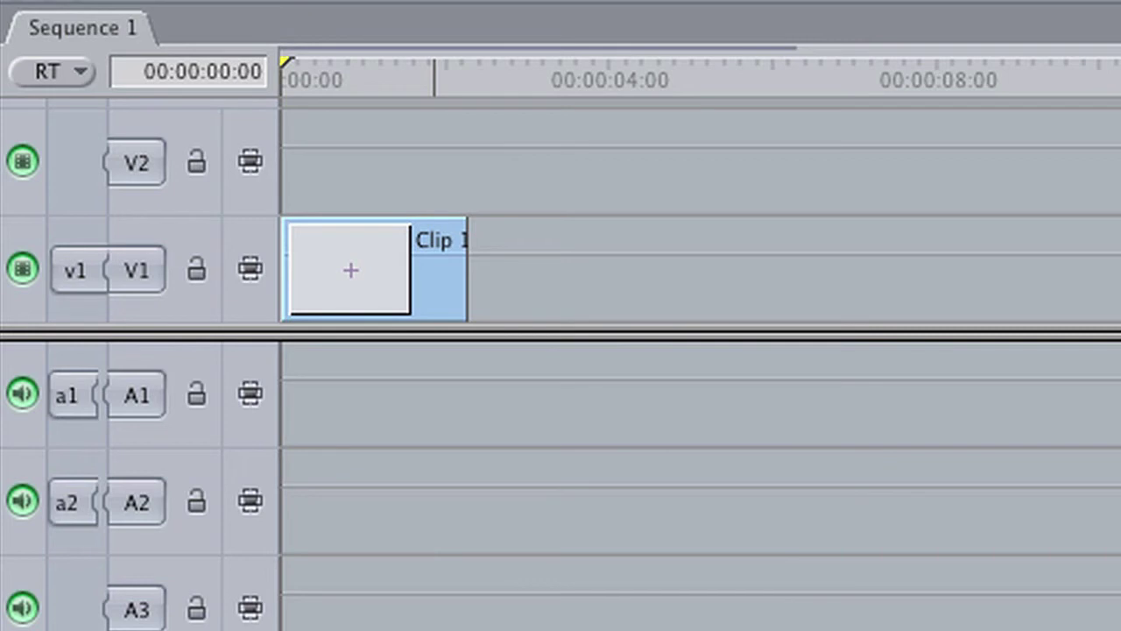
left_click_drag(612, 143, 513, 278)
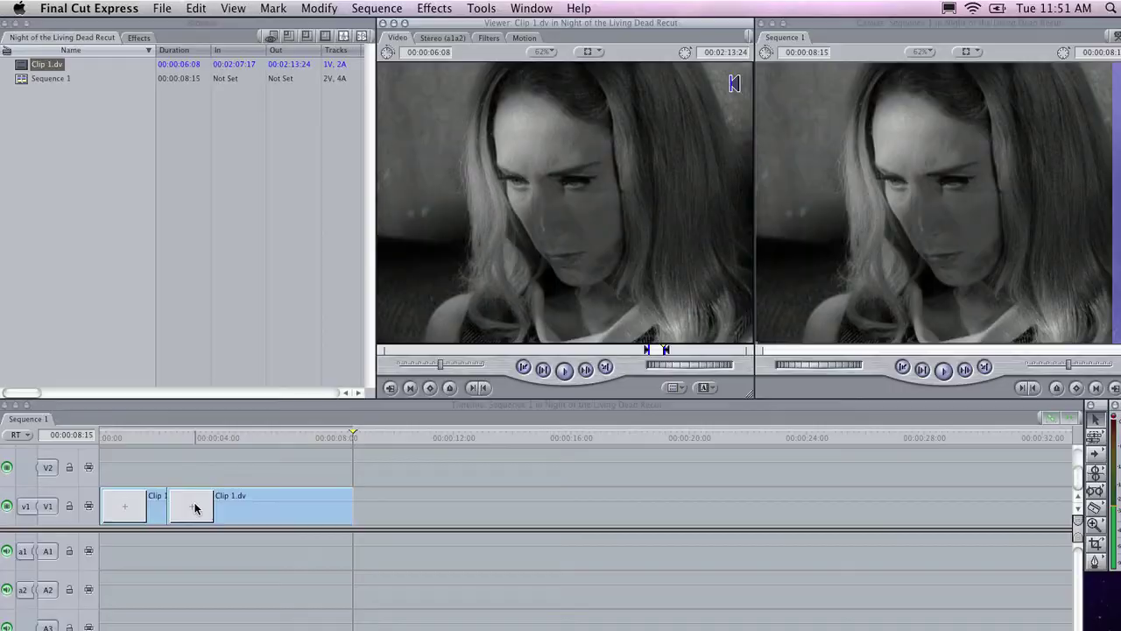
Step: Butt the second Clip 1.dv against the first on V1 with snapping off, then re-enable snapping
left_click_drag(195, 508, 209, 504)
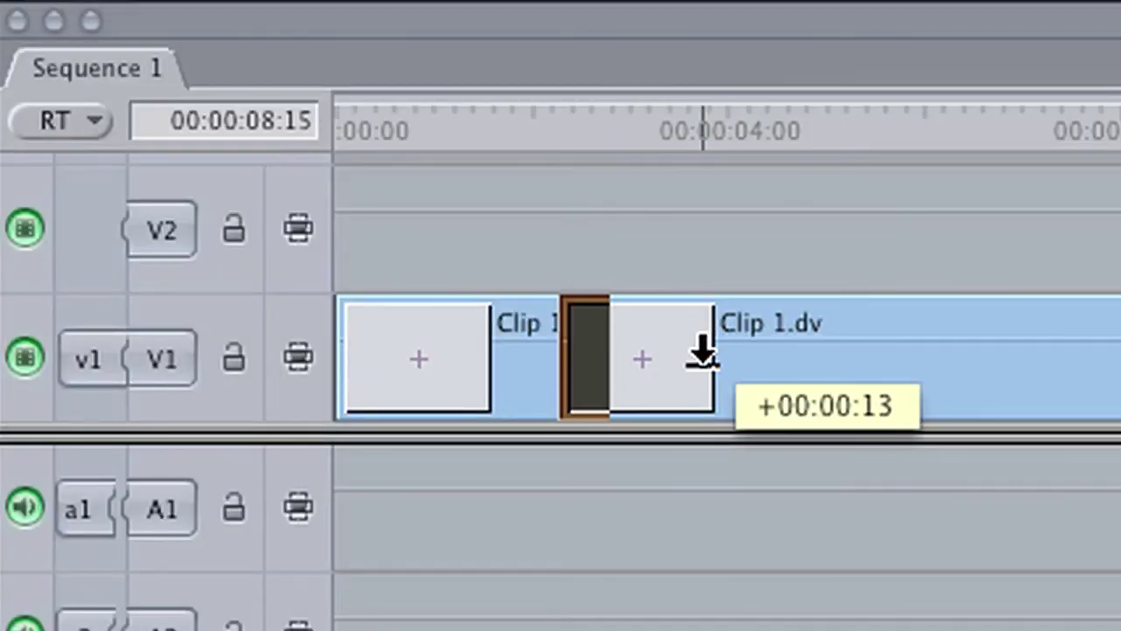
left_click_drag(701, 355, 689, 363)
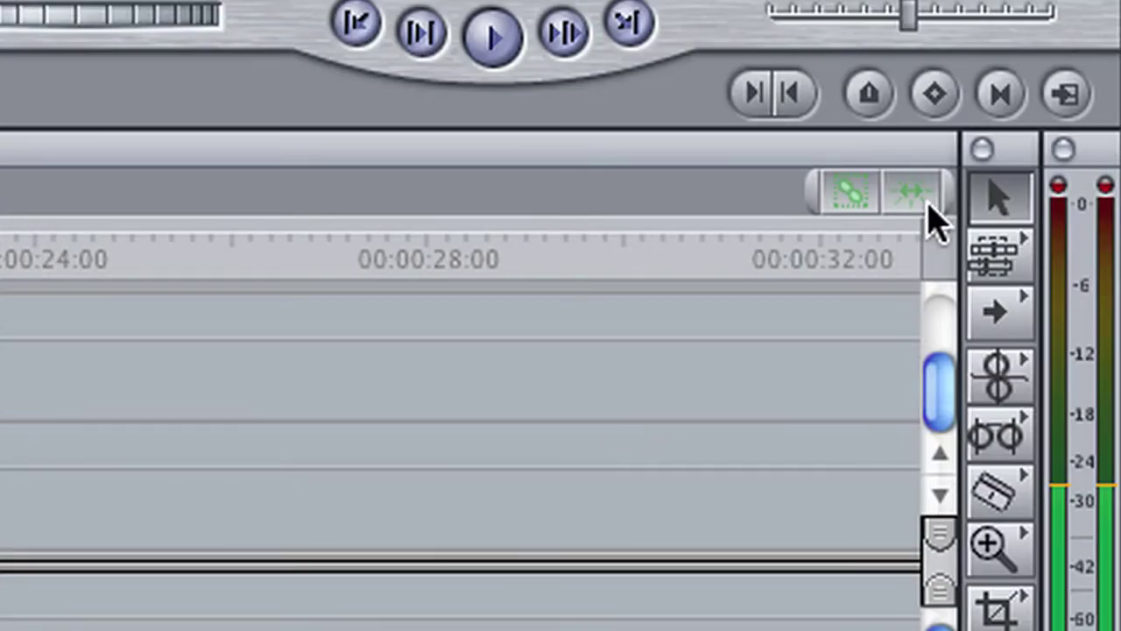
left_click(927, 204)
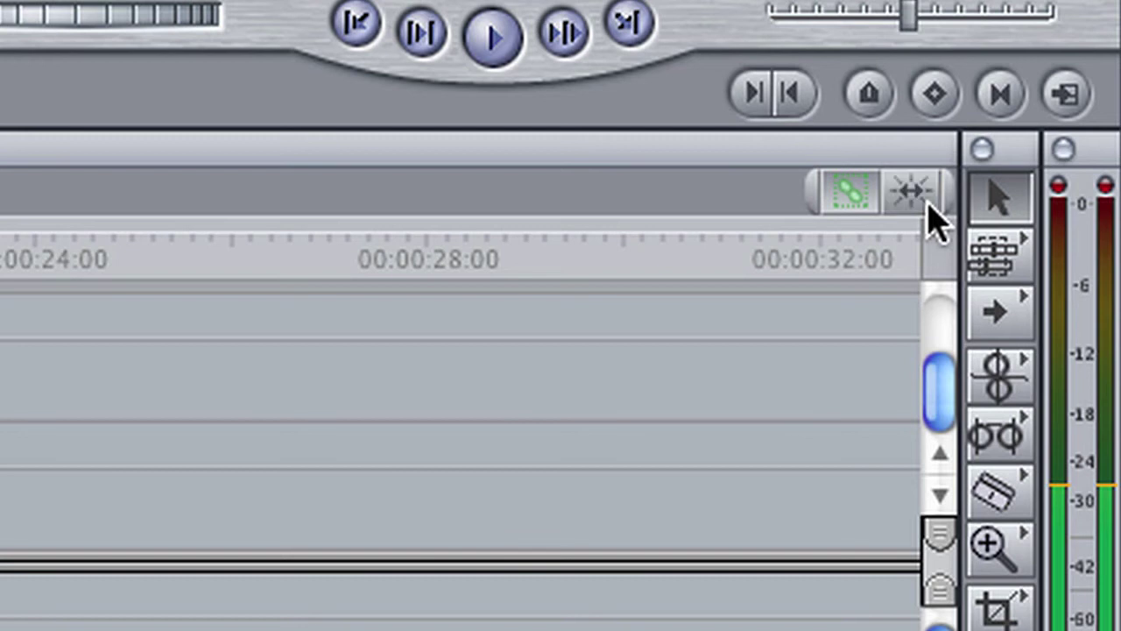
left_click_drag(592, 351, 671, 350)
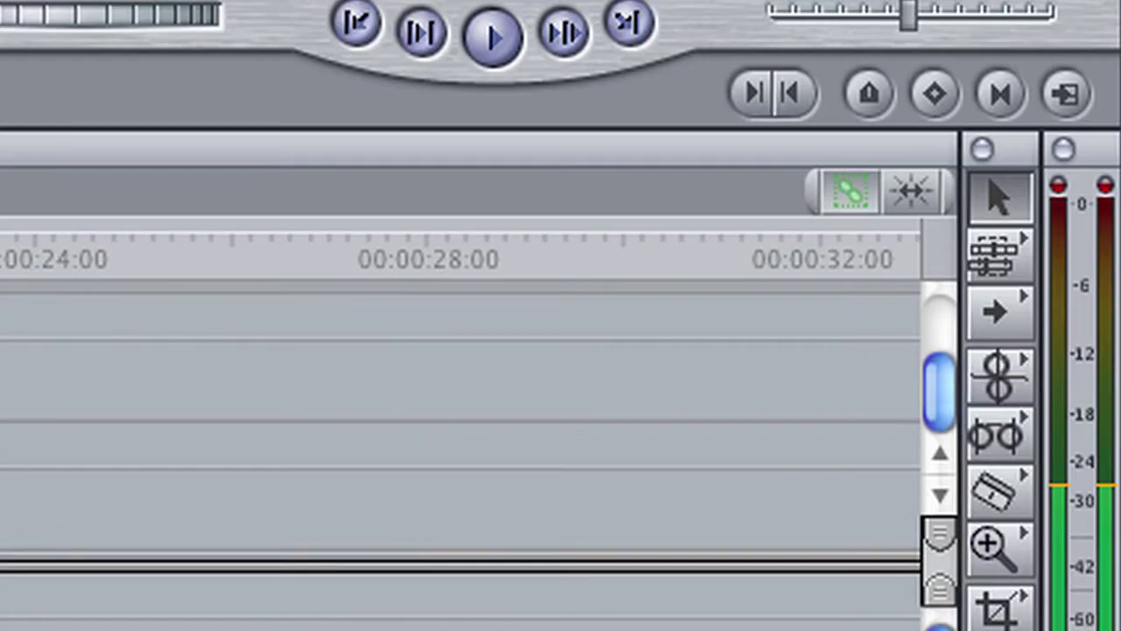
key("n")
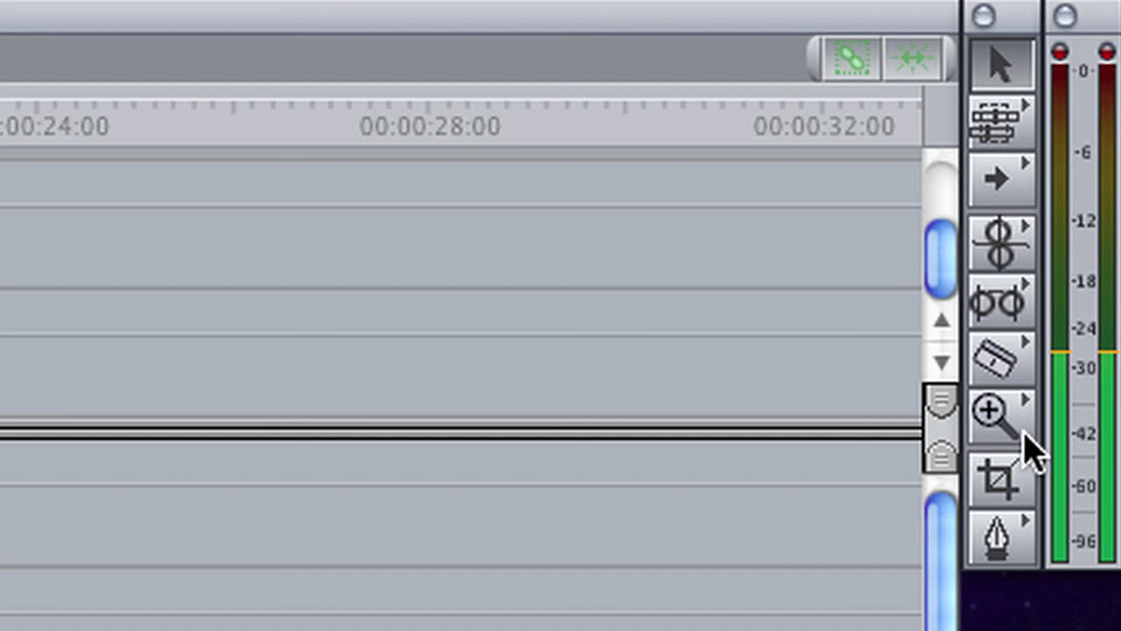
Step: With the Zoom tool, zoom the timeline in on the clips and then back out
key("z")
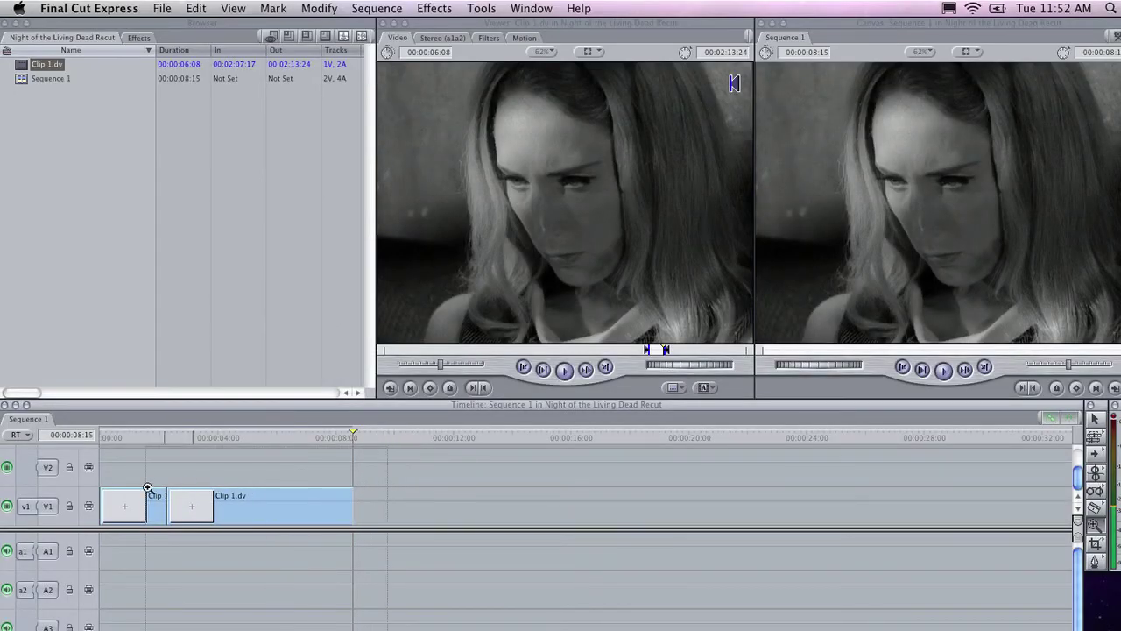
left_click(263, 507)
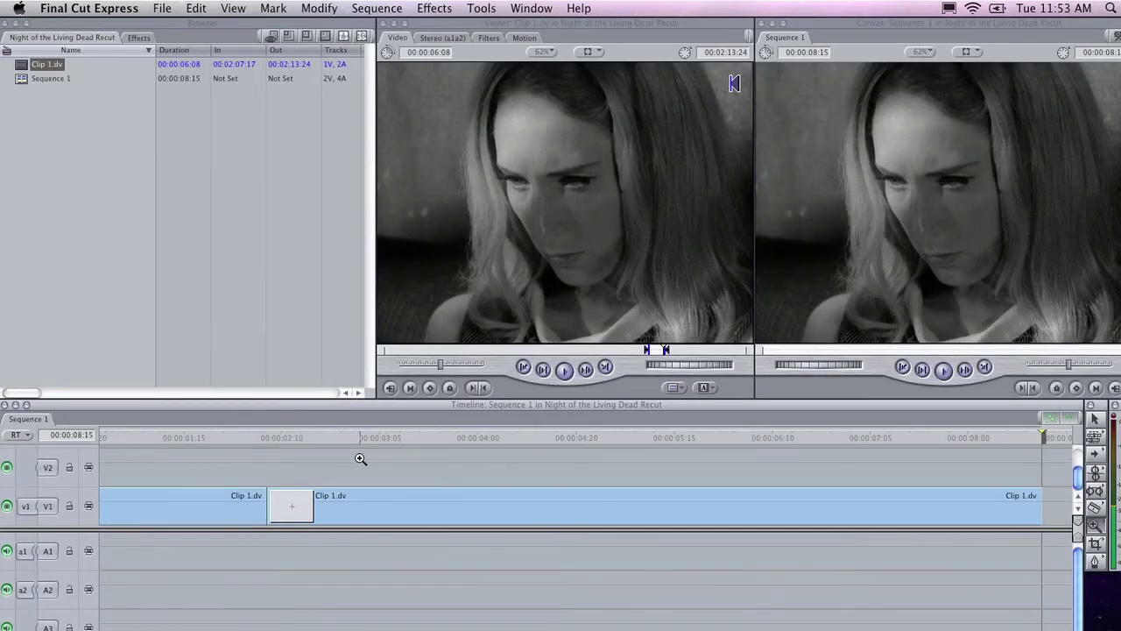
left_click(360, 459)
left_click(366, 465, "alt")
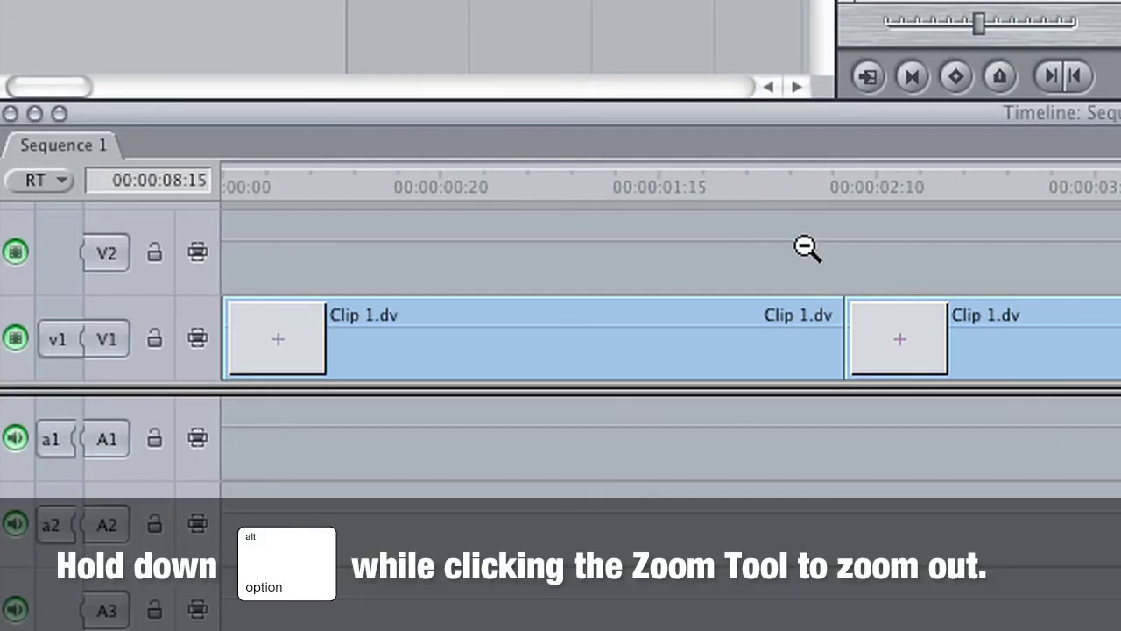
left_click(805, 246, "alt")
left_click(804, 246, "alt")
left_click(804, 246, "alt")
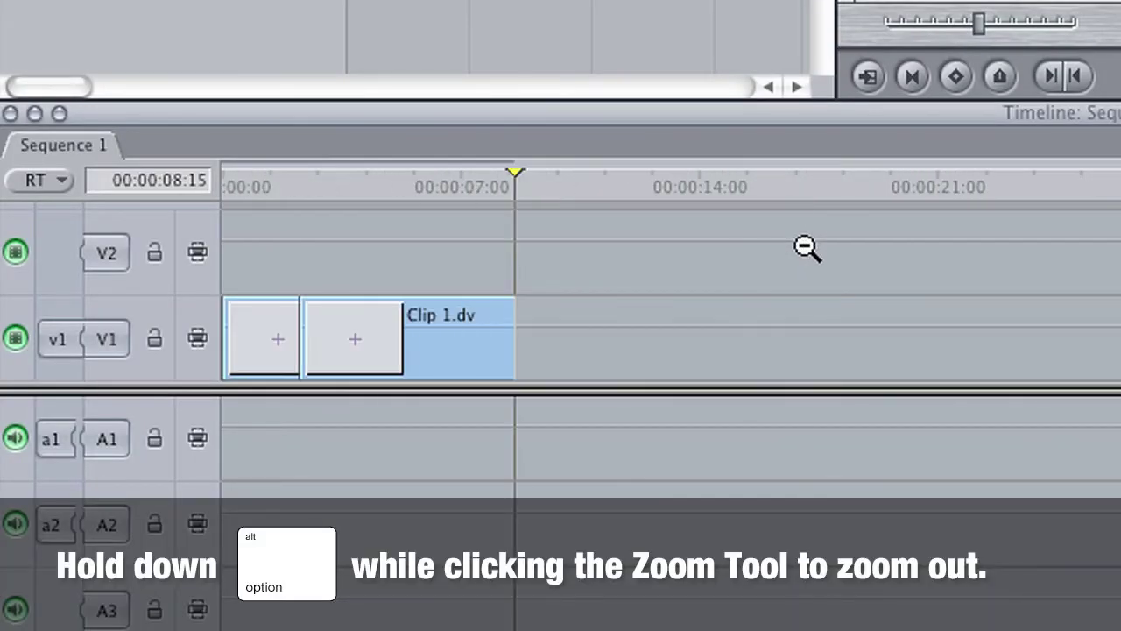
left_click(804, 246, "alt")
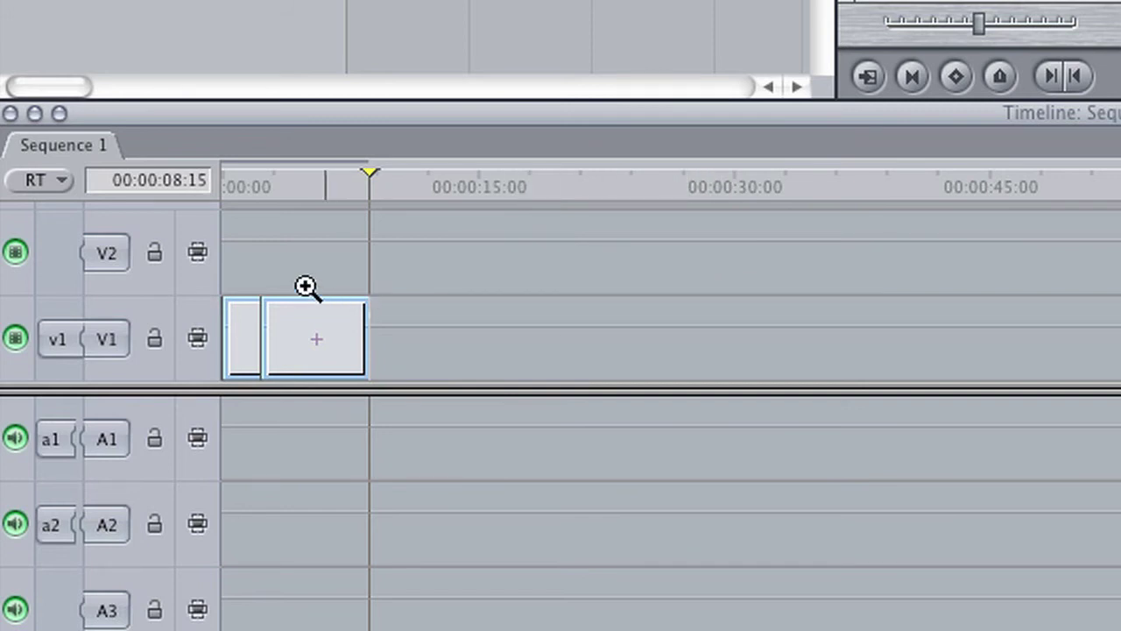
Step: Zoom into the V1 clips at frame-level detail, then out until the whole sequence shows
left_click(283, 261)
left_click(315, 261)
left_click(378, 249)
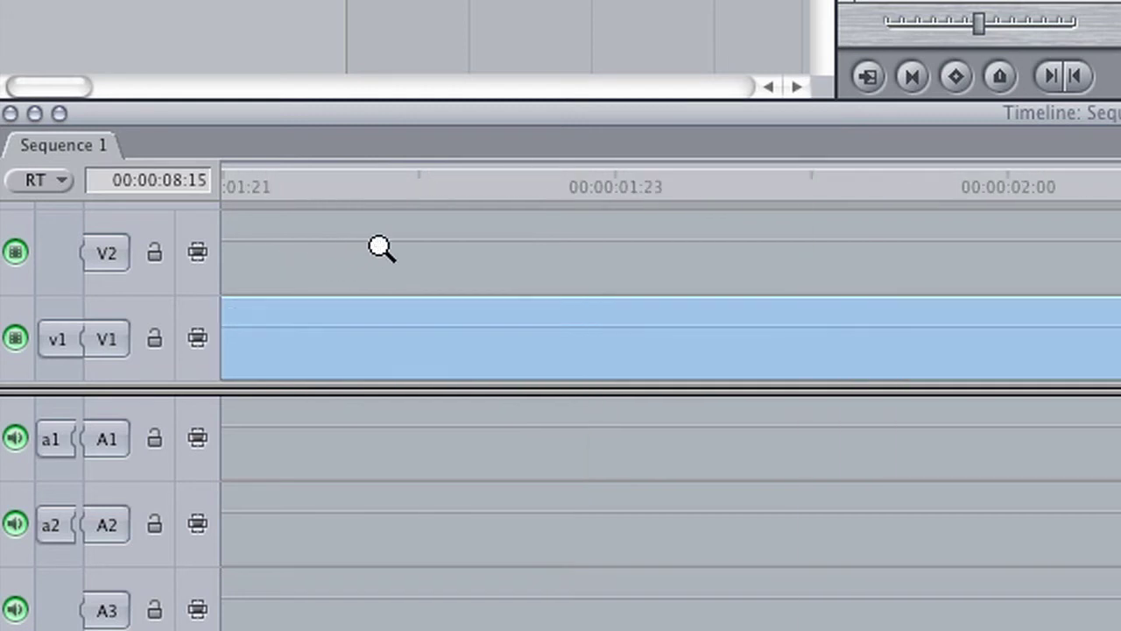
left_click(429, 254)
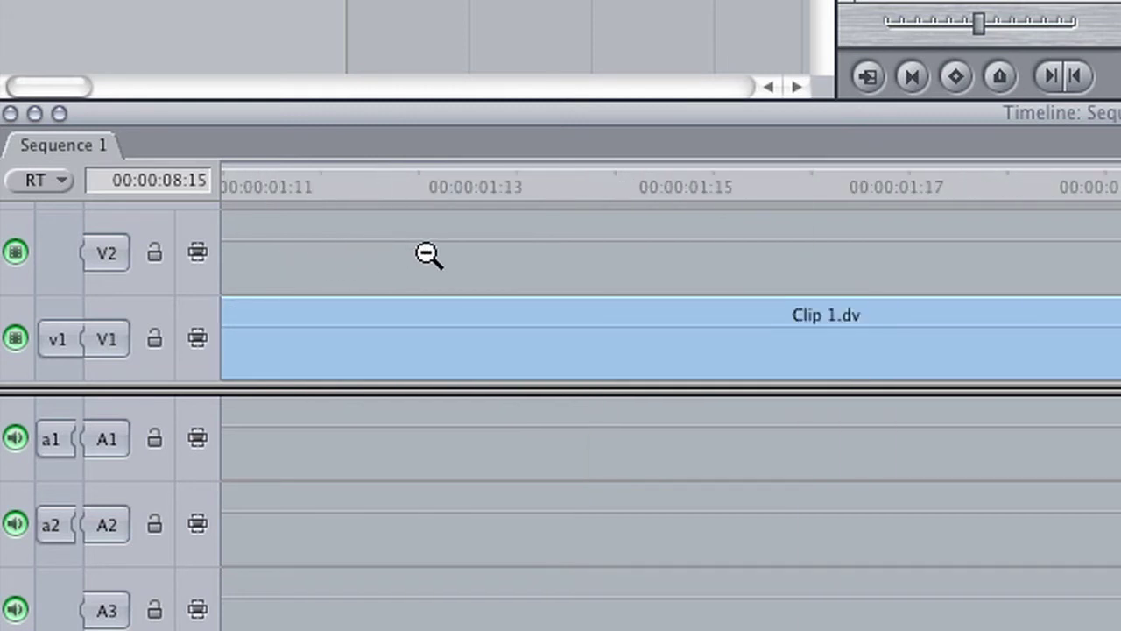
left_click(429, 254)
left_click(428, 254)
left_click(429, 254)
left_click(429, 254)
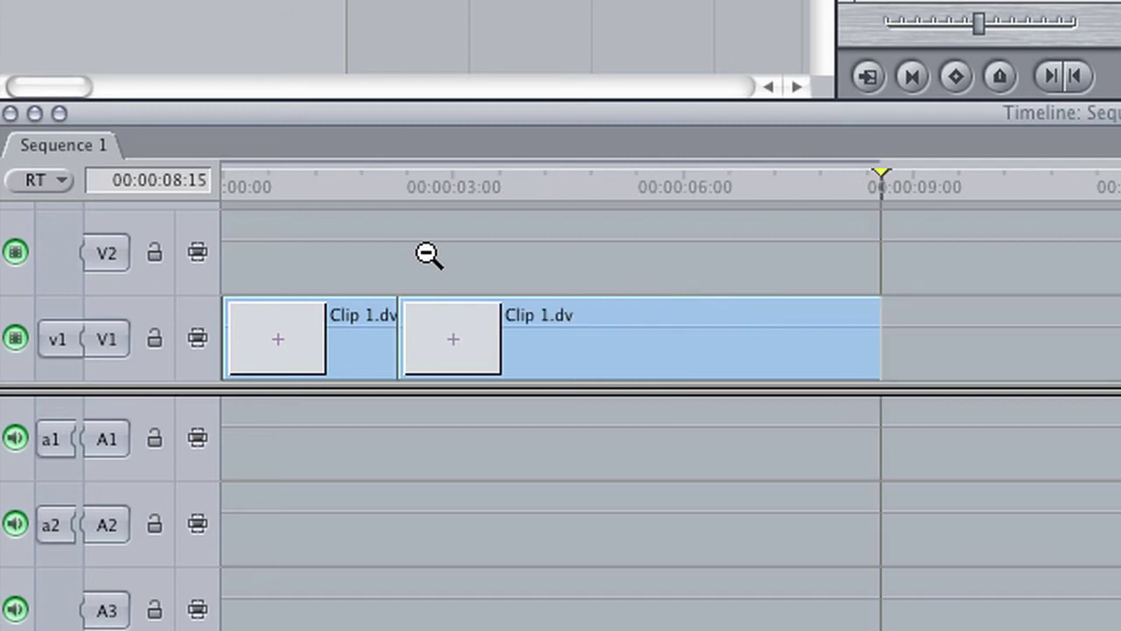
left_click(428, 255)
left_click(428, 254)
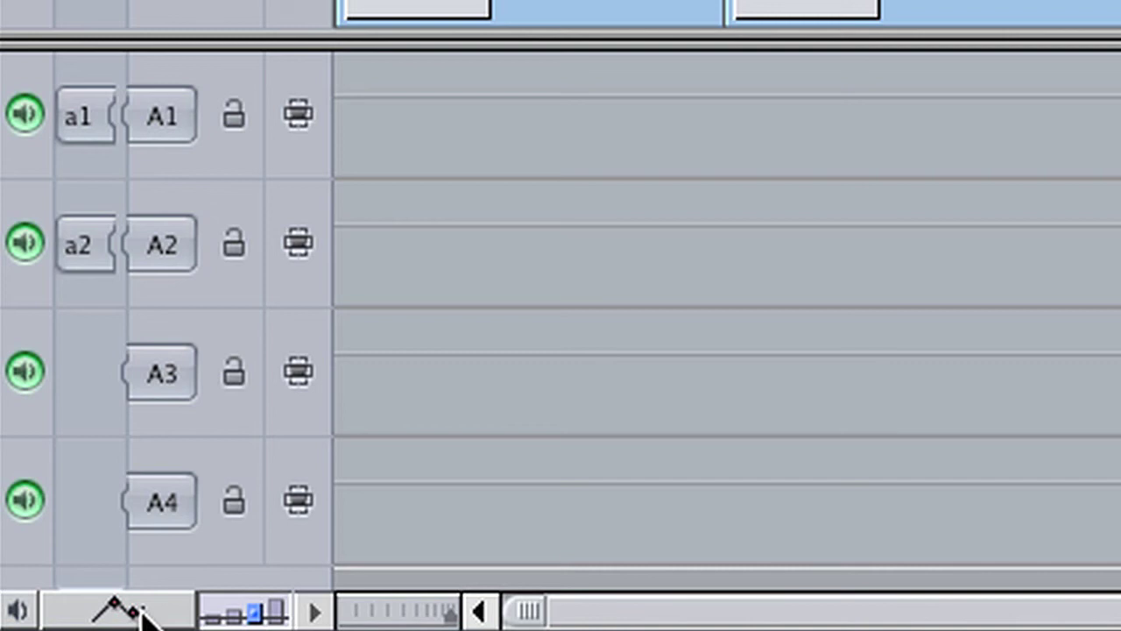
Step: Turn on clip overlays to display the opacity lines on the timeline clips
left_click(140, 612)
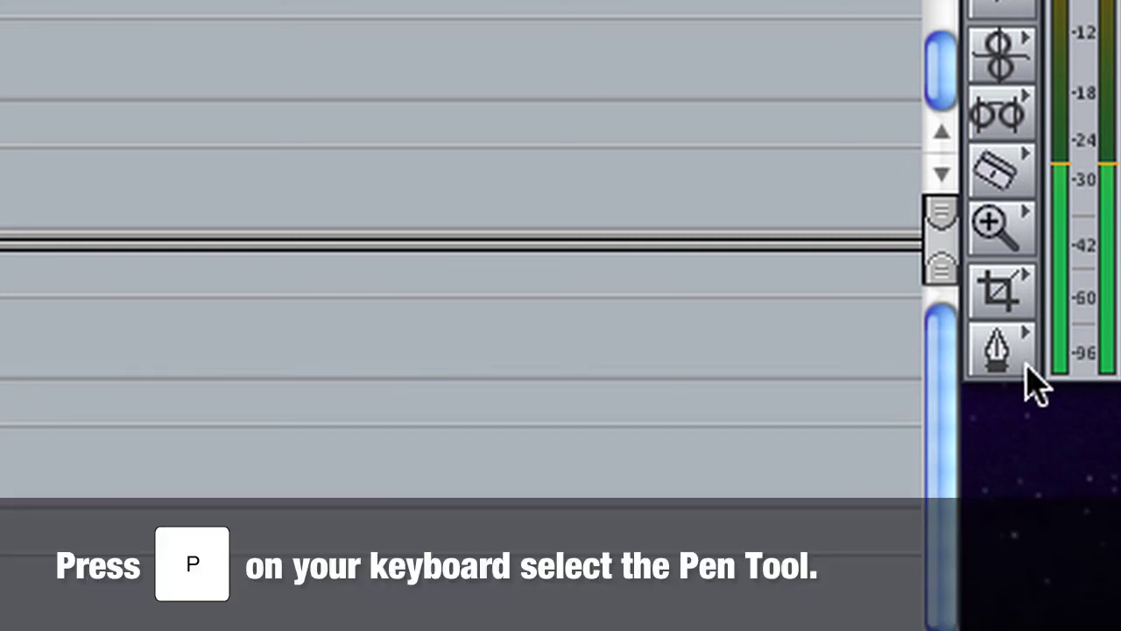
Step: Add Pen-tool opacity keyframes to the first Clip 1.dv, dropping its start and end to 0
key("p")
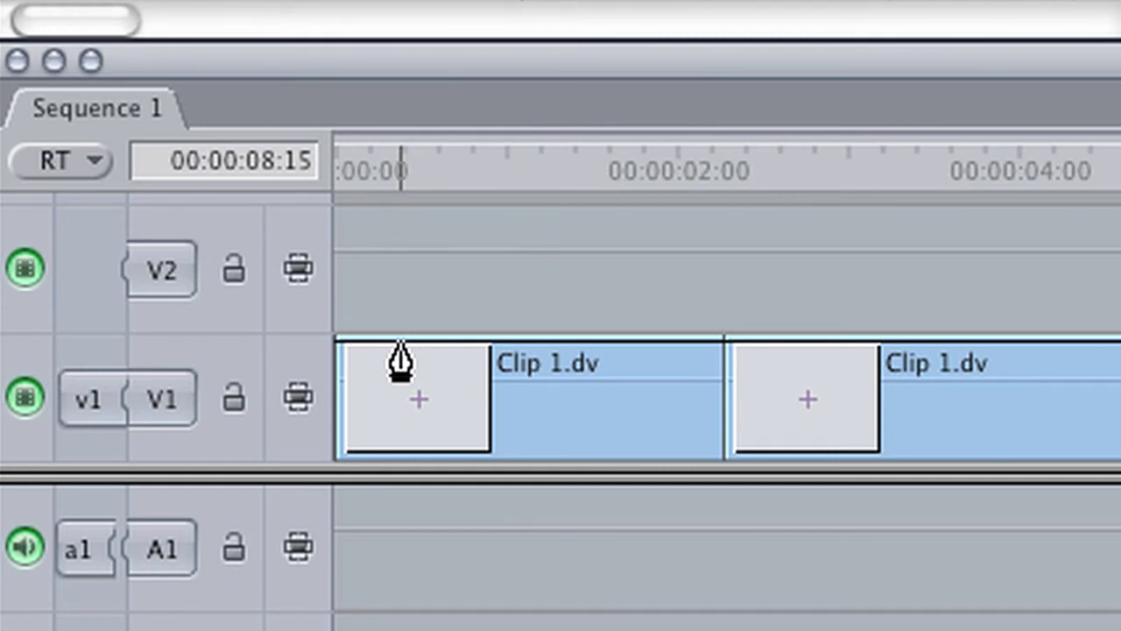
left_click(402, 343)
left_click_drag(341, 344, 337, 488)
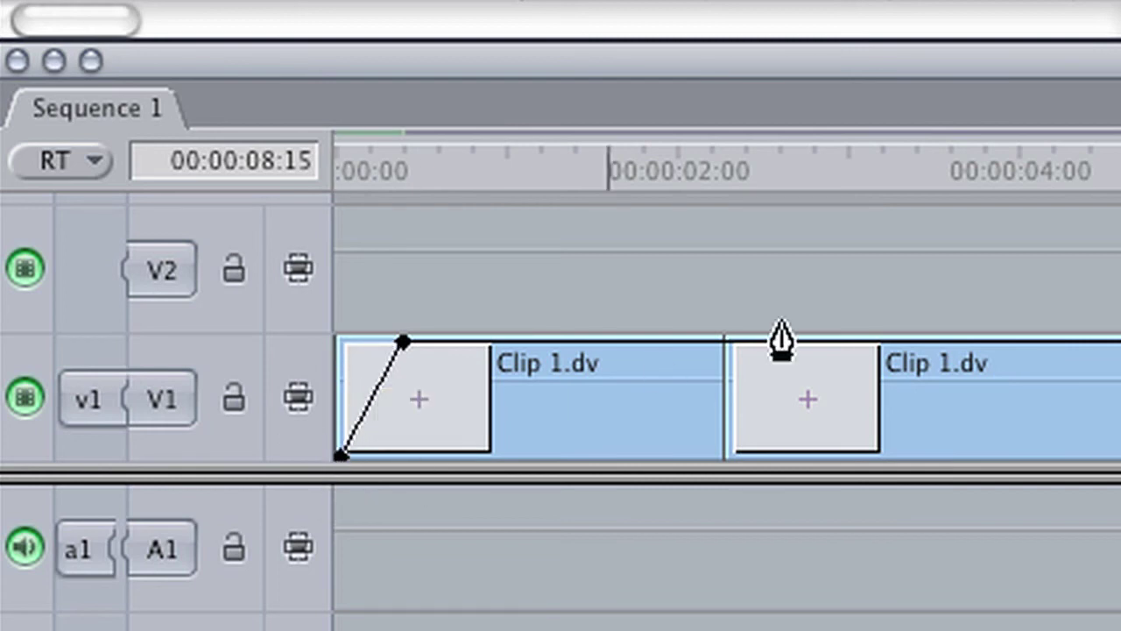
left_click(644, 341)
left_click_drag(719, 342, 726, 500)
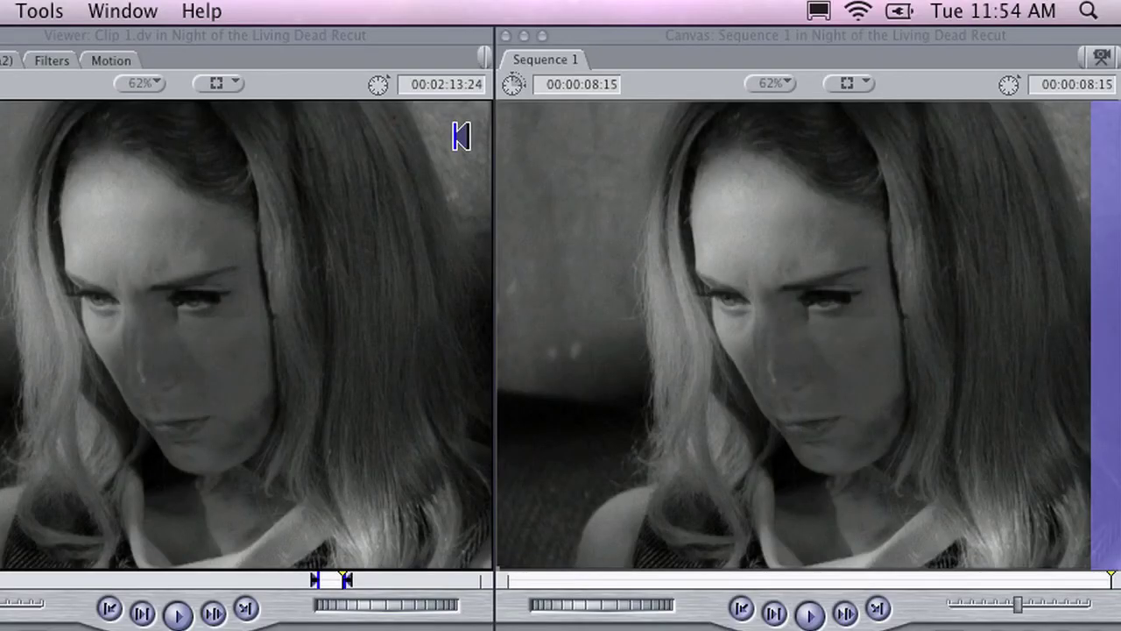
Step: Play Sequence 1 from its start to check the first clip's fade-in from black
key("Home")
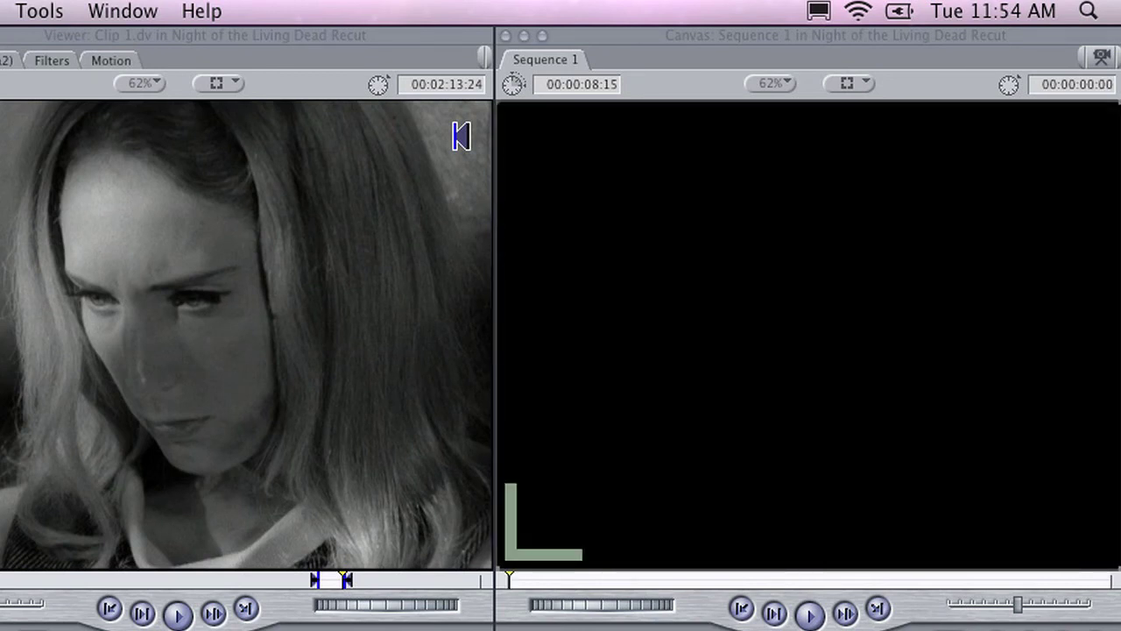
key("space")
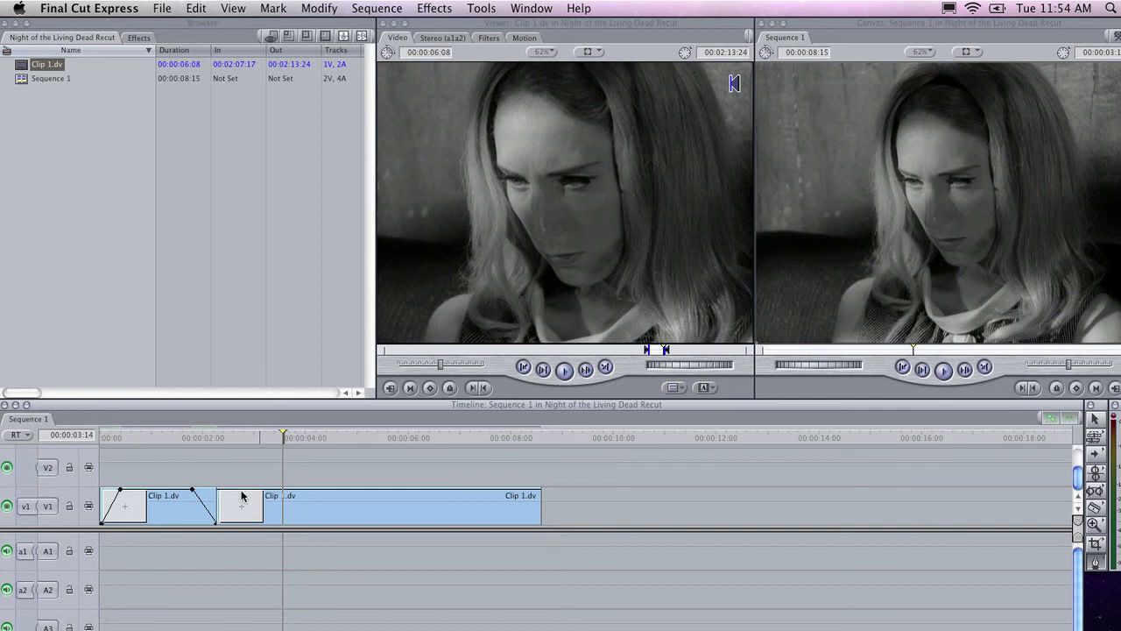
Step: Drop the second clip's start and end opacity keyframes to 0, then play to preview the fades
left_click_drag(219, 493, 213, 547)
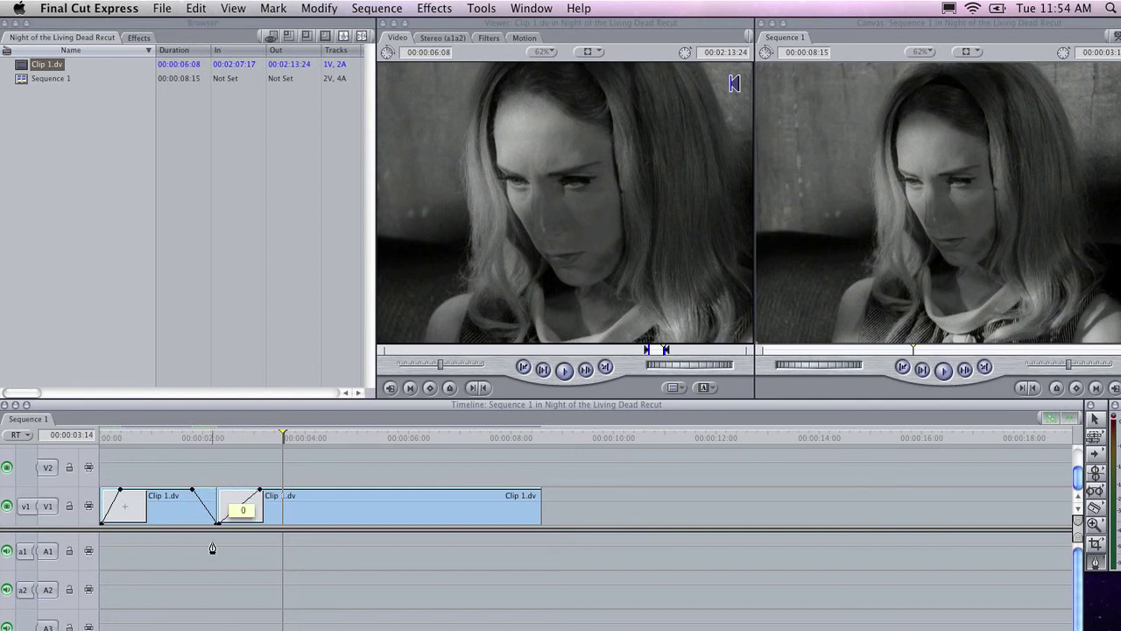
left_click(488, 490)
left_click_drag(538, 495, 539, 552)
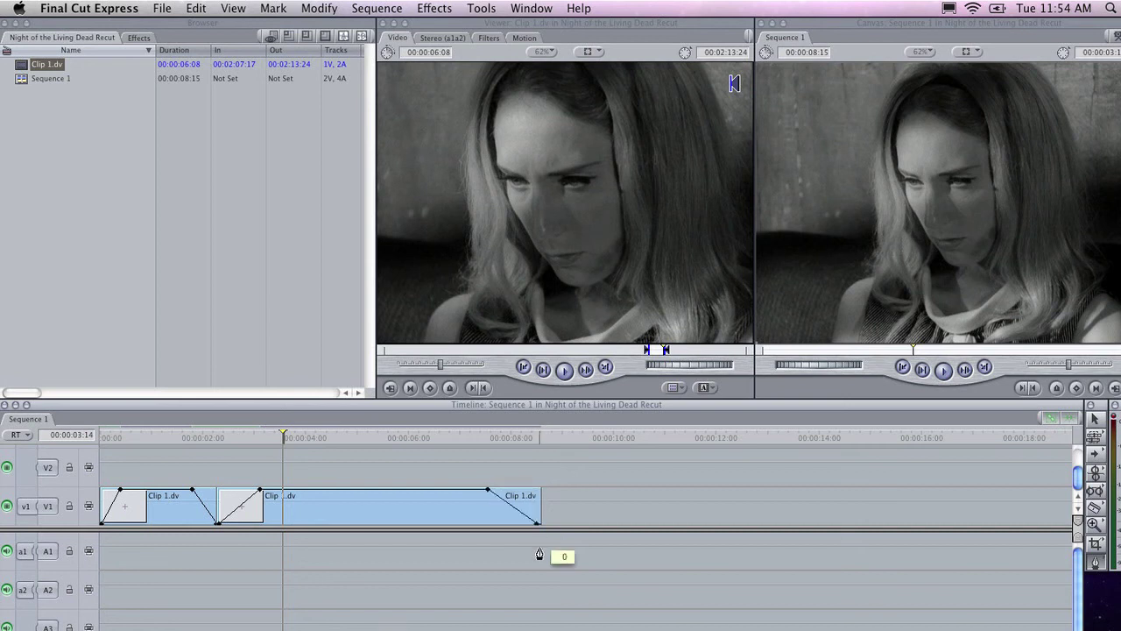
key("Up")
key("Up")
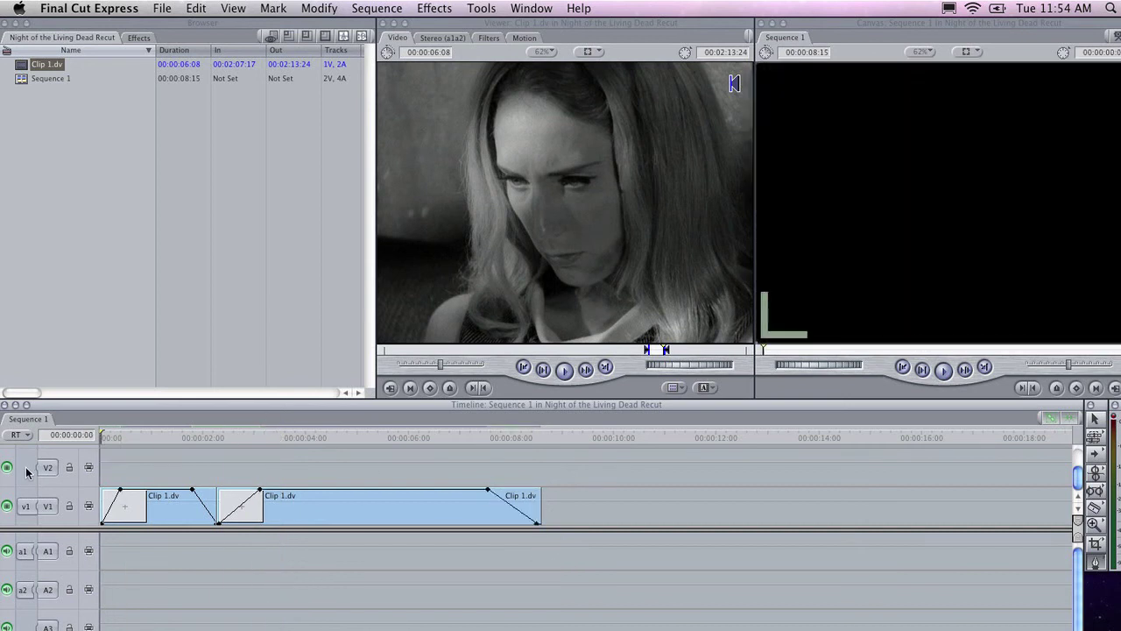
key("space")
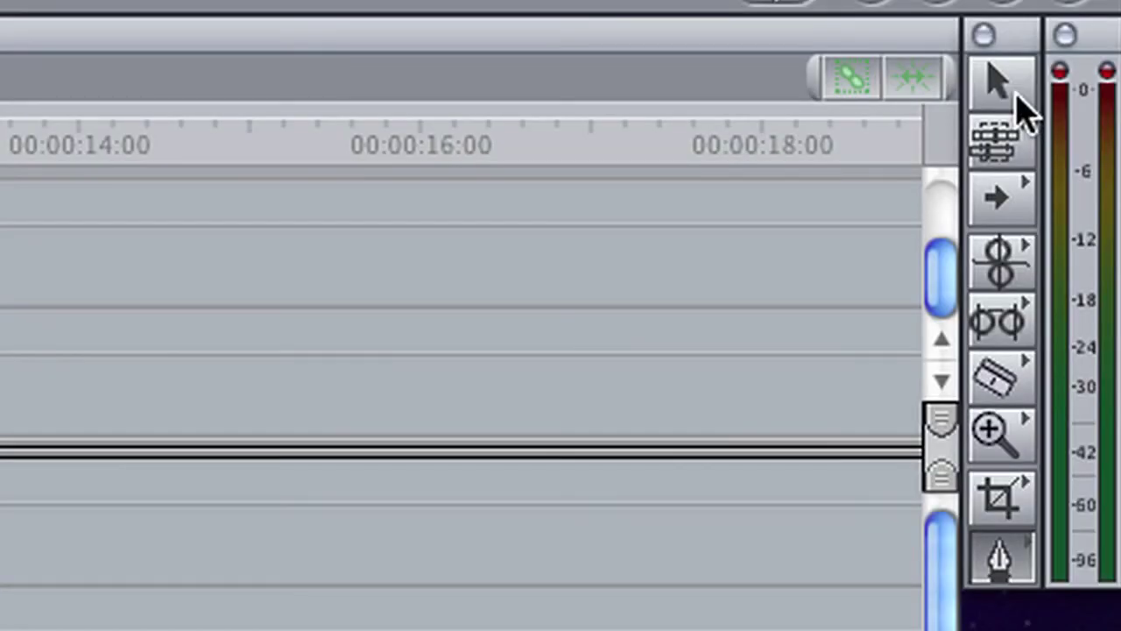
Step: Trim 3:13 off the second Clip 1.dv's end so it ends near 00:00:05, undoing the accidental start trim
key("a")
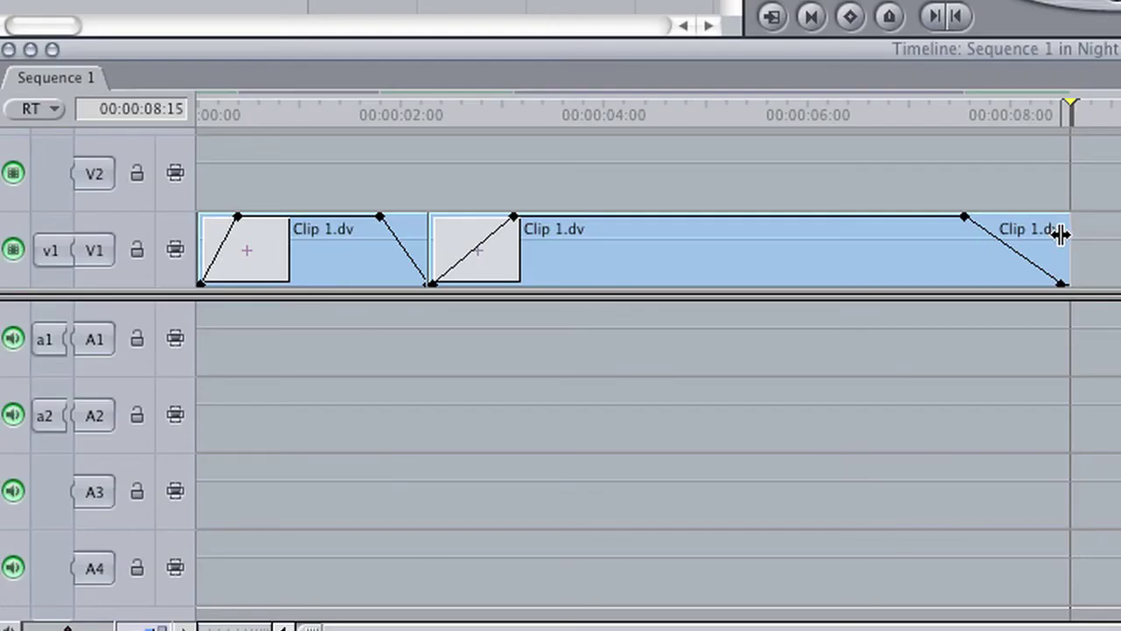
left_click_drag(1061, 233, 736, 251)
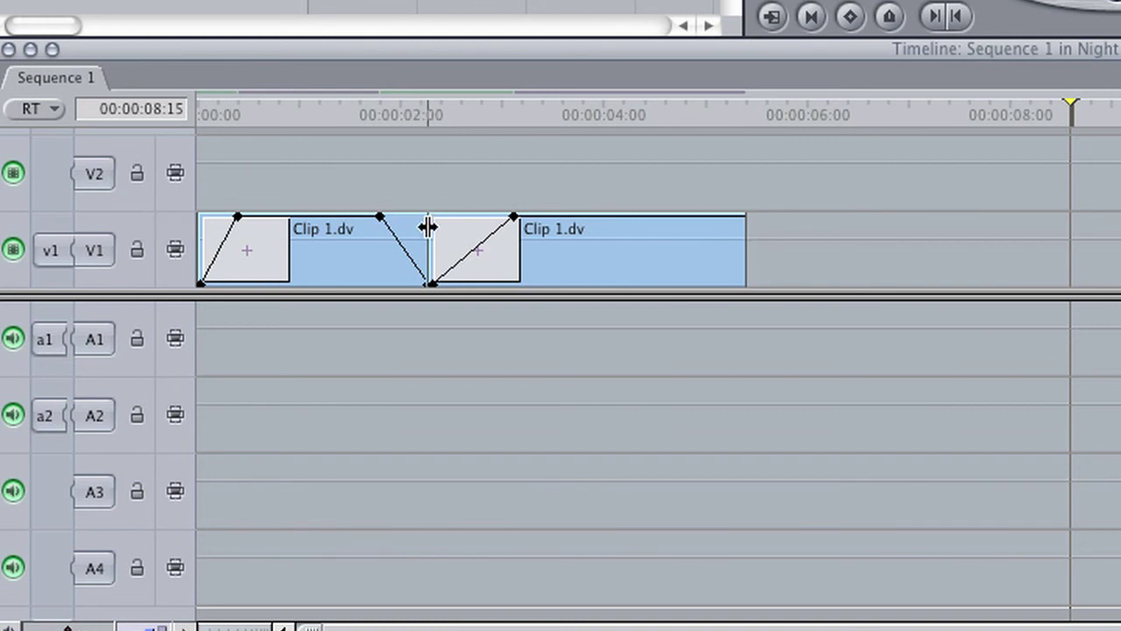
left_click_drag(450, 233, 526, 235)
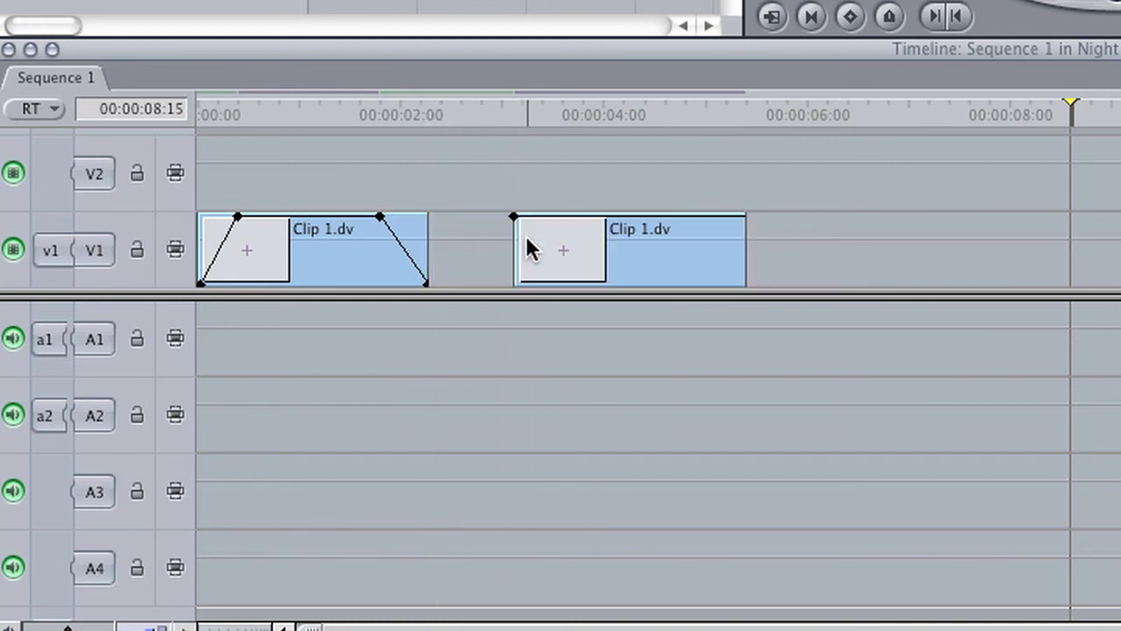
key("super+z")
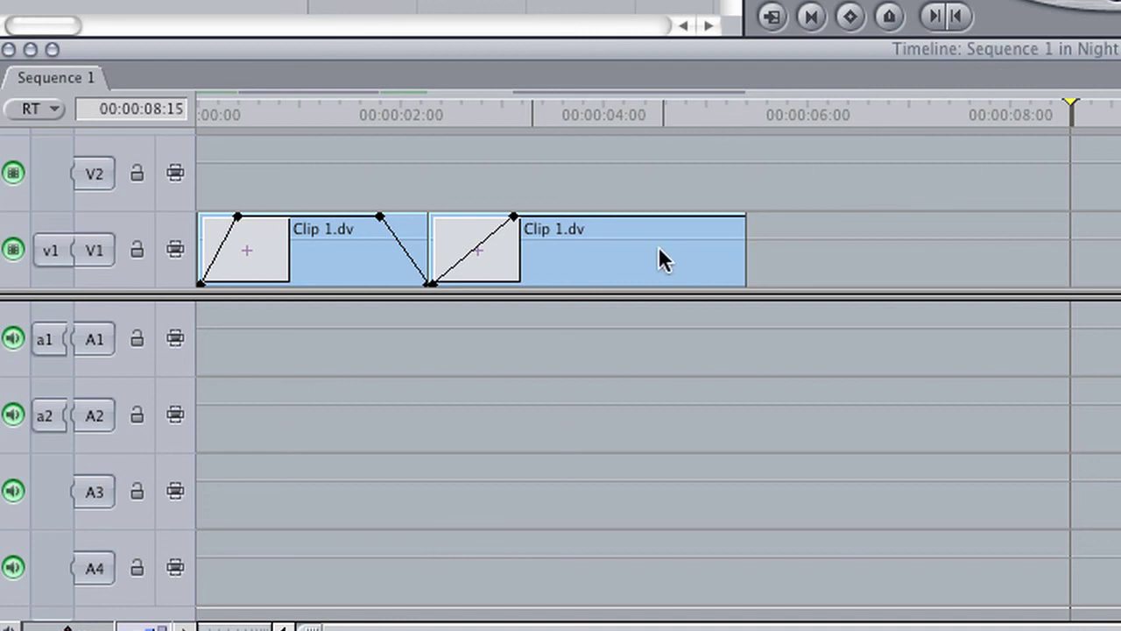
Step: Add an opacity keyframe near the second clip's end and pull the last keyframe to 0 for a fade-out
key("p")
left_click(678, 219)
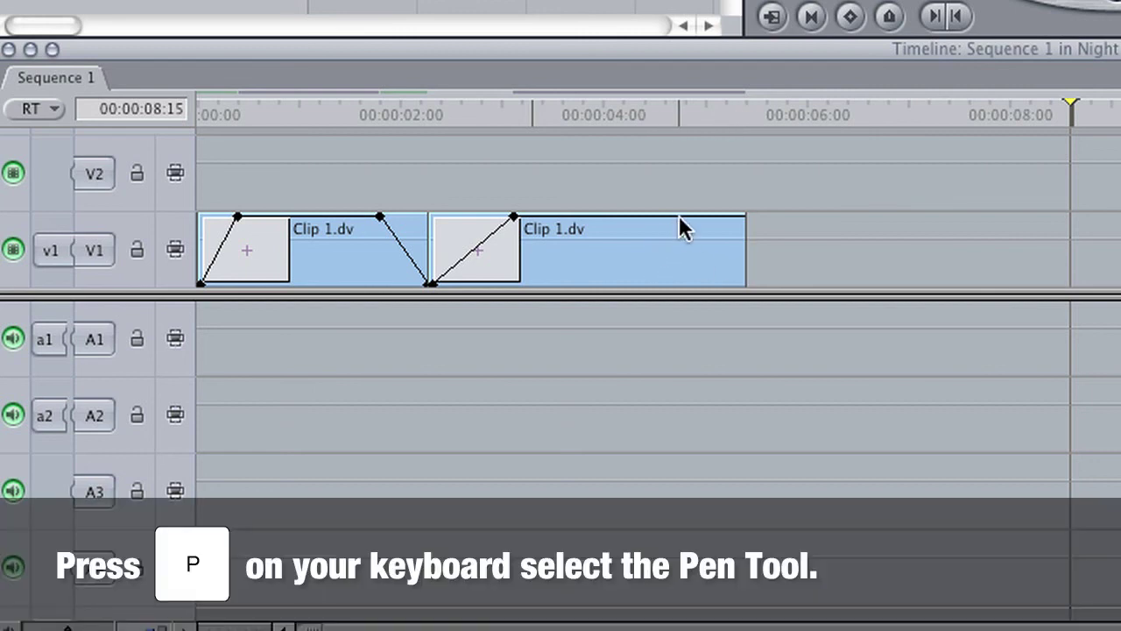
left_click_drag(739, 226, 749, 313)
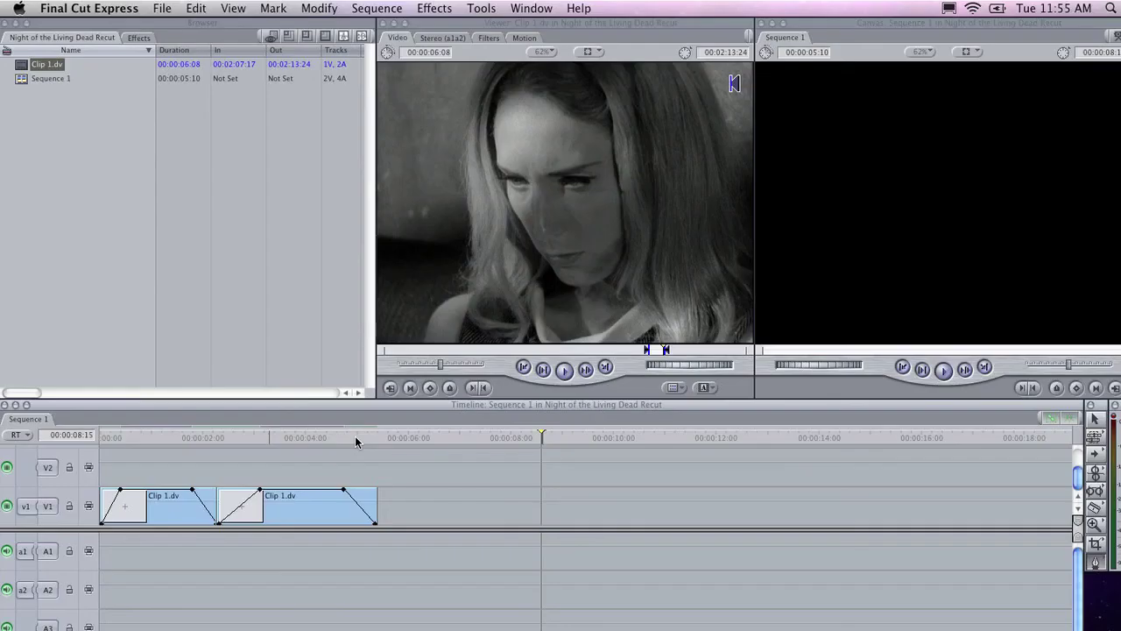
Step: Return the playhead to the sequence start and play Sequence 1 to check the fade-out
left_click(702, 116)
left_click_drag(356, 441, 58, 462)
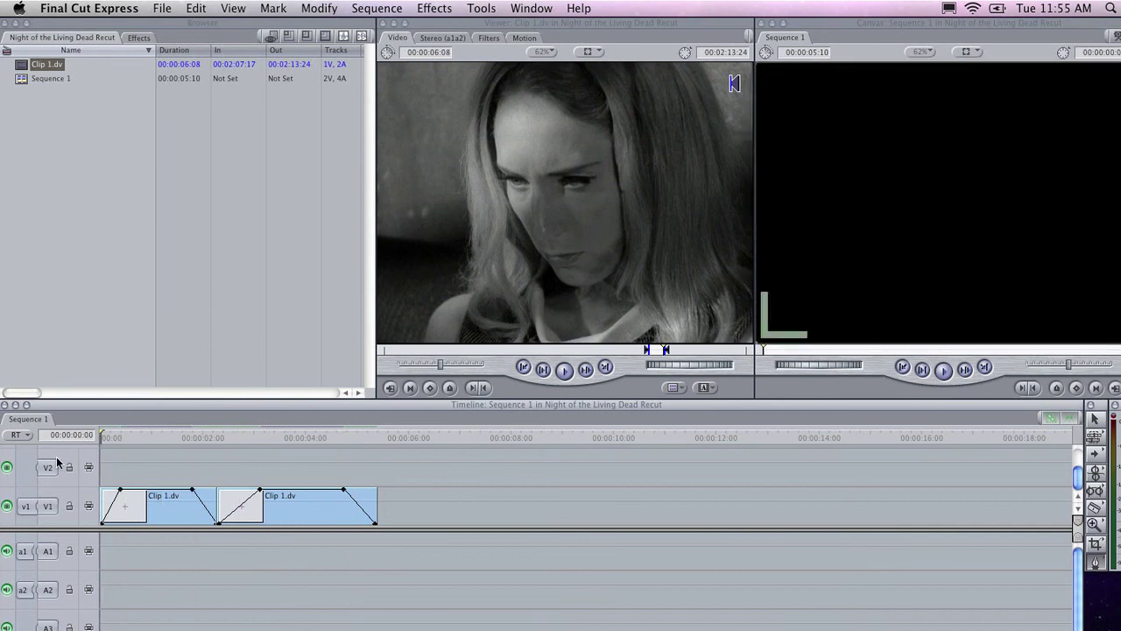
key("space")
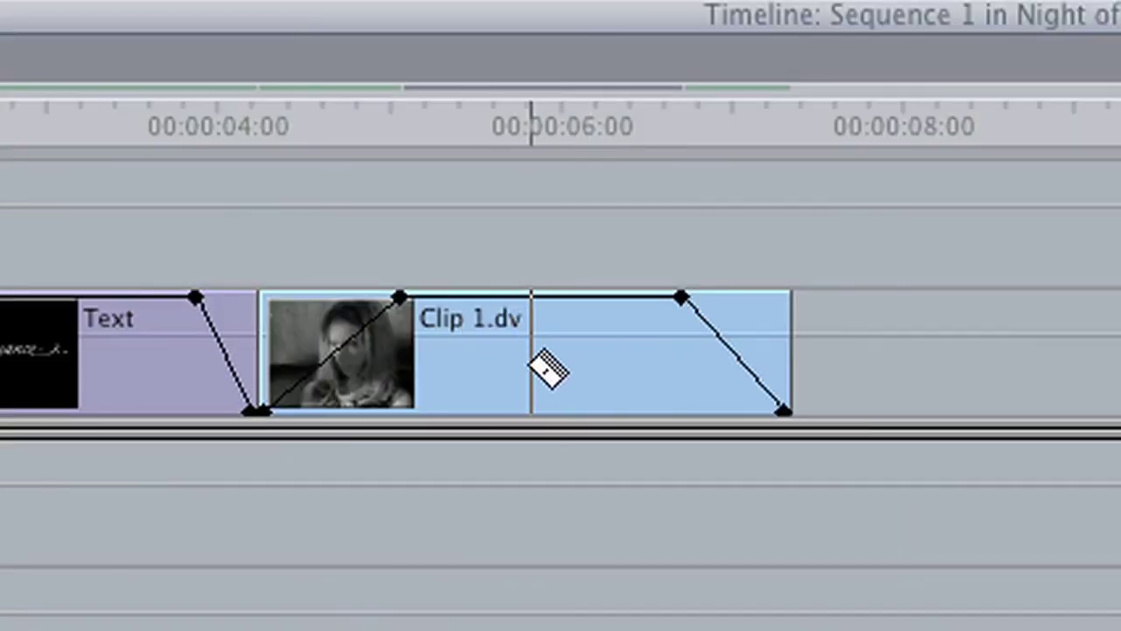
Step: Blade-split the last Clip 1.dv at 00:00:06:00 and shift its split-off tail later on V1, leaving a gap
left_click(530, 368)
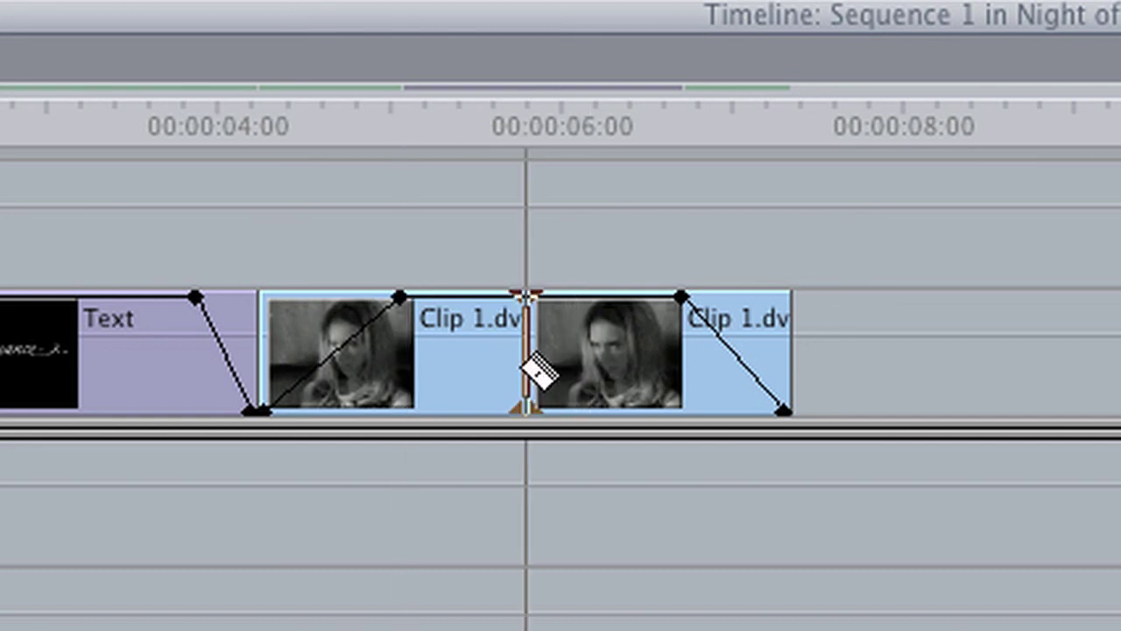
key("a")
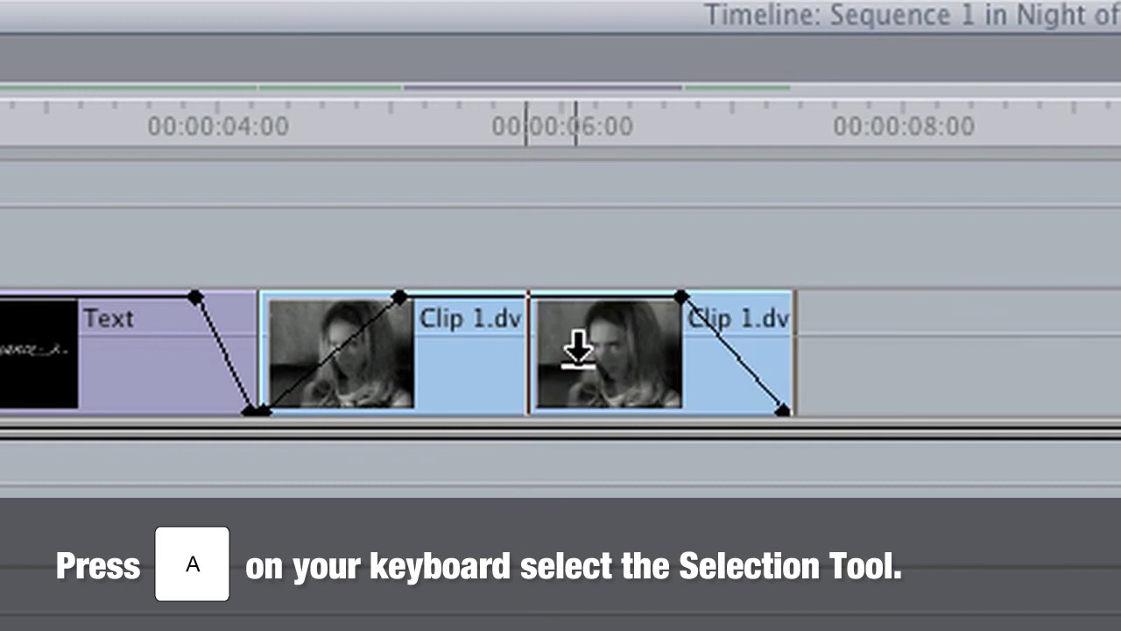
left_click_drag(578, 350, 693, 370)
left_click_drag(762, 370, 669, 369)
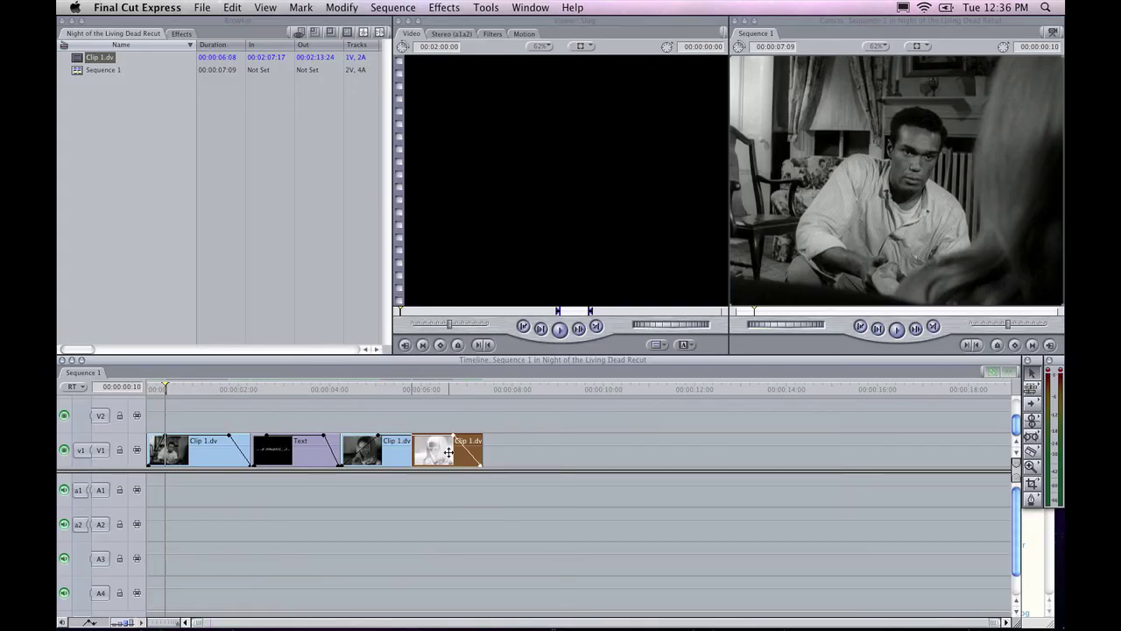
left_click_drag(449, 452, 474, 454)
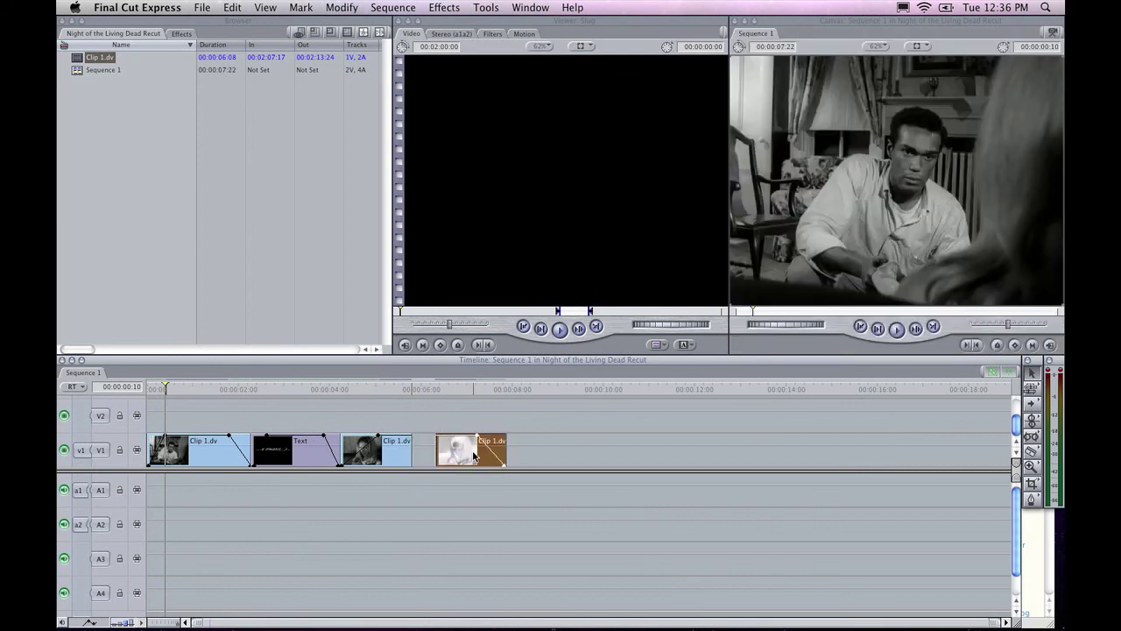